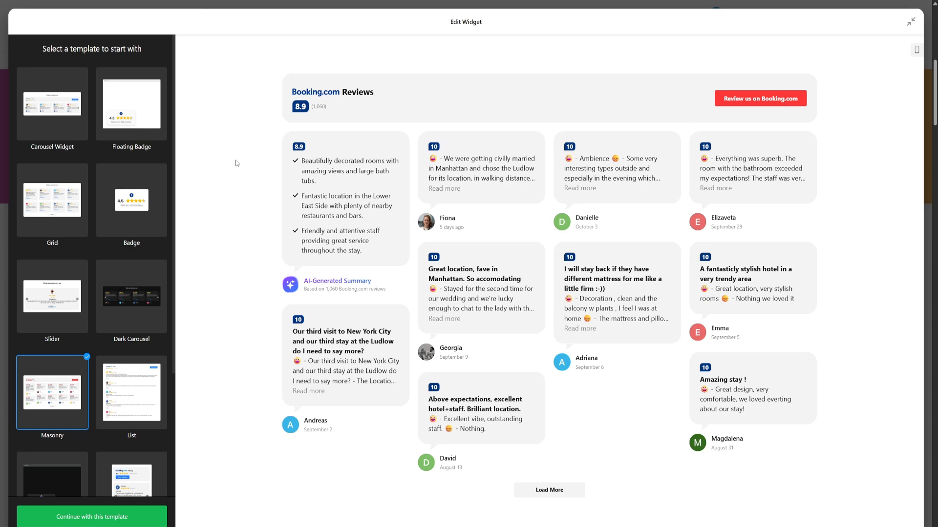
Preview the Grid and Badge templates, opening the badge's full list of reviews.
left_click(65, 175)
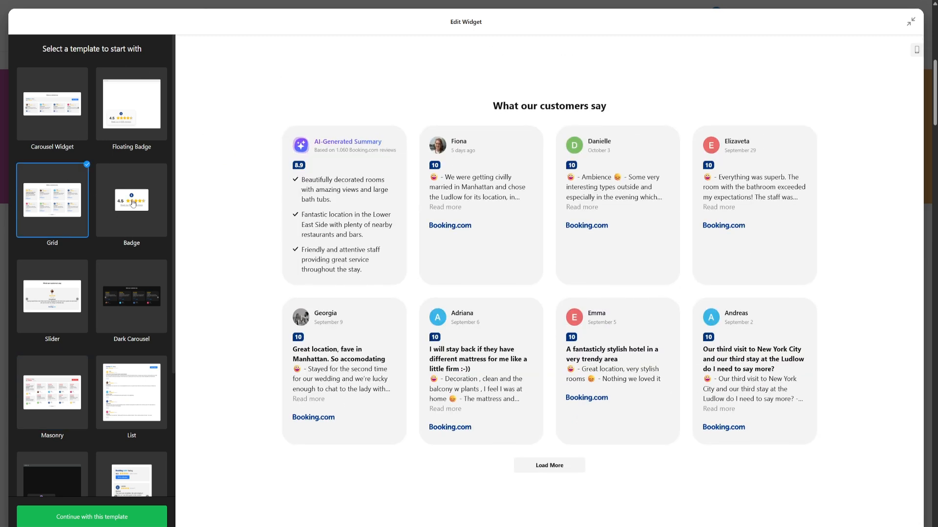
left_click(132, 202)
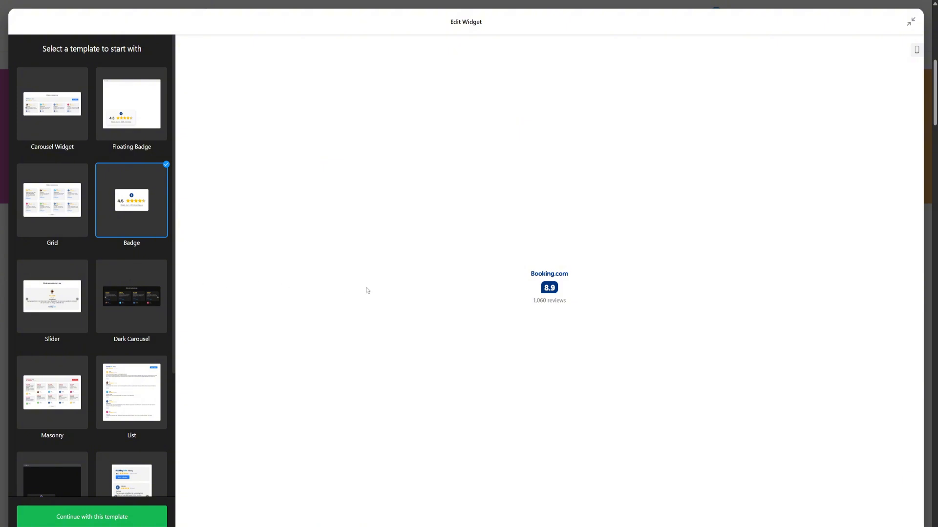
left_click(544, 283)
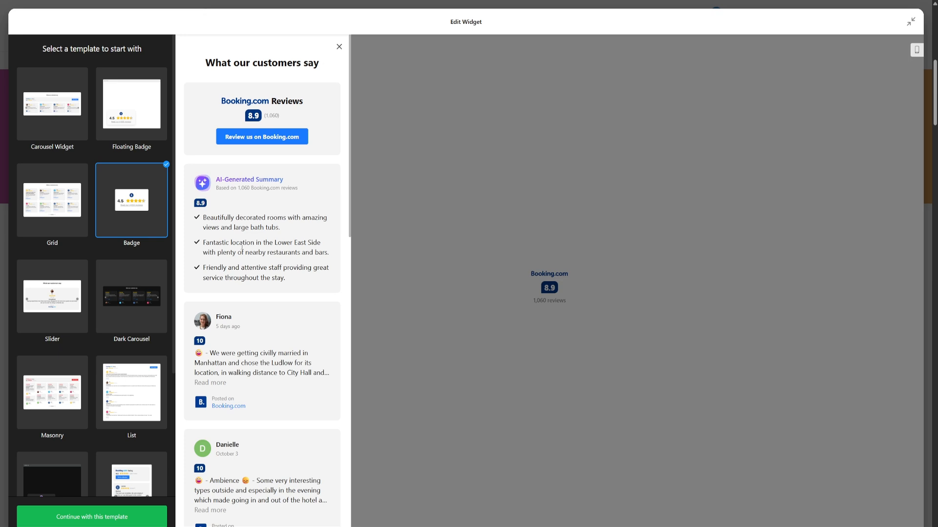
Preview the Dark Carousel template, advancing its reviews twice and toggling the mobile preview.
left_click(141, 297)
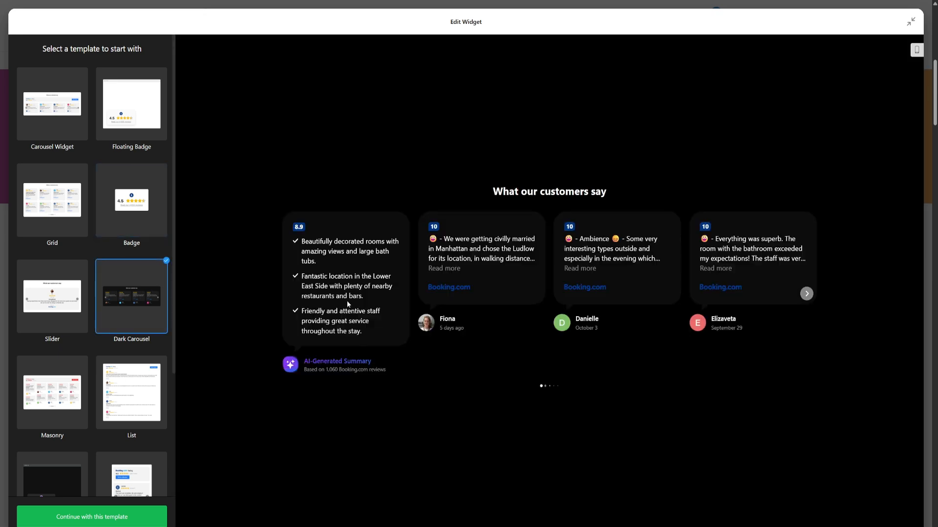
left_click(806, 293)
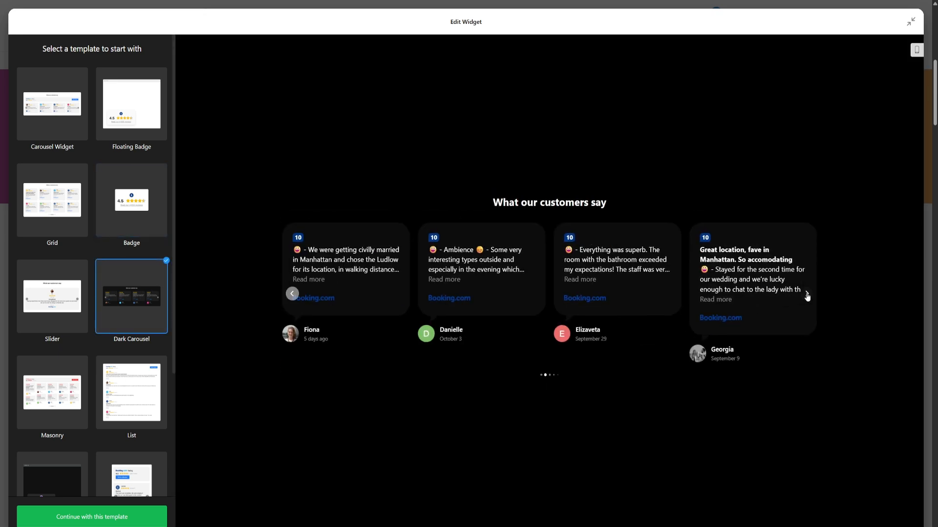
left_click(806, 295)
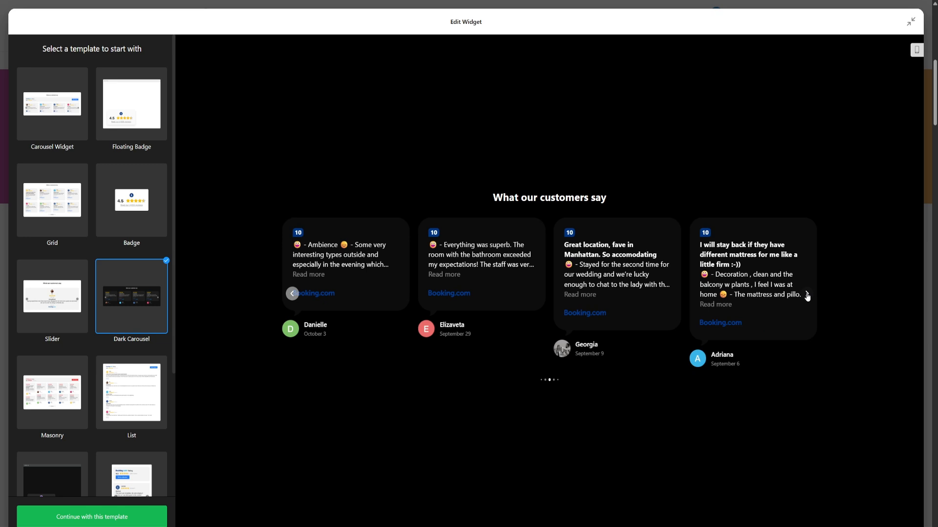
left_click(916, 50)
left_click(917, 50)
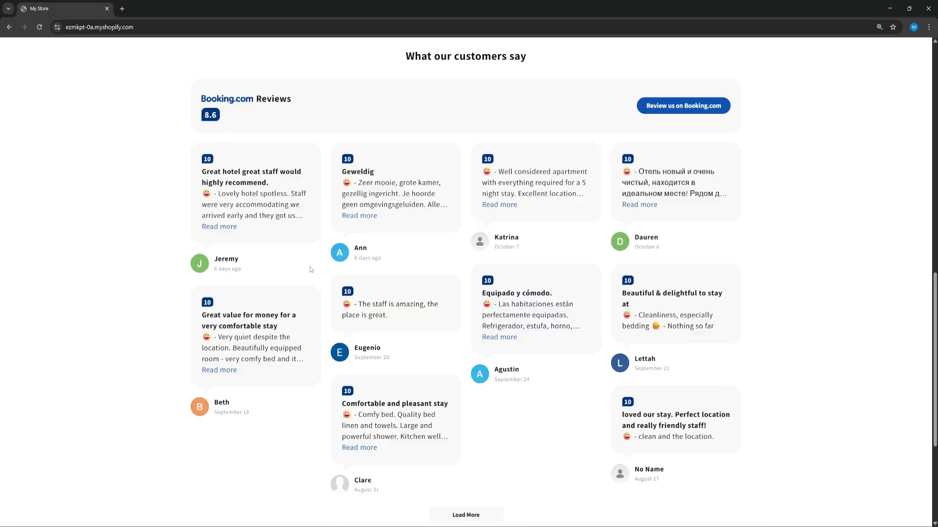
Expand the full text of the "Great hotel great staff would highly recommend" review on the storefront.
left_click(215, 226)
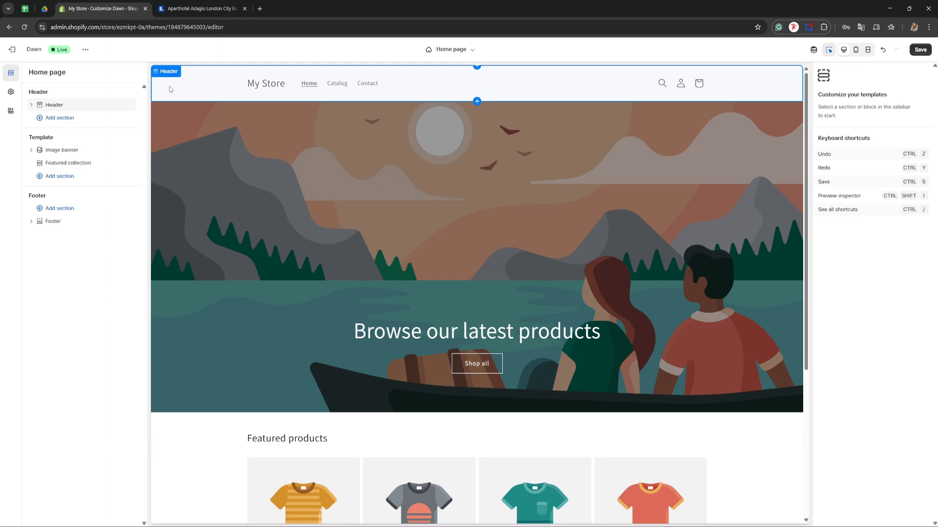
Open the Elfsight website in a new browser tab using the copied referral link.
left_click(259, 8)
type("https://go.elfsight.io/click?pid=3141&offer_id=3")
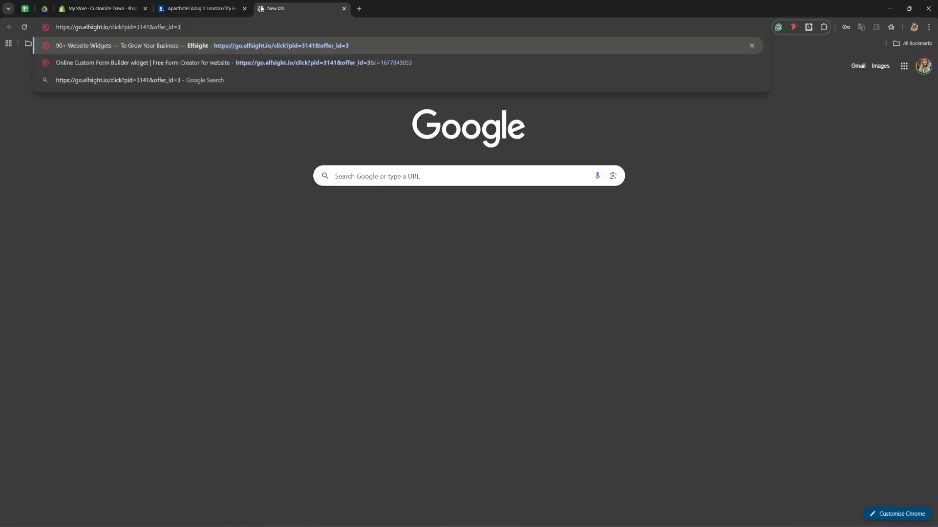
key("Return")
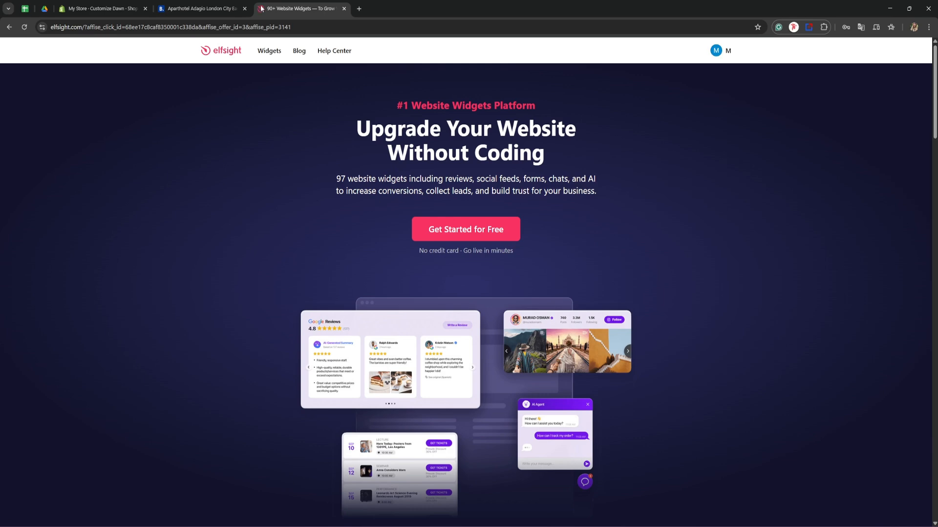
Open the Booking.com Reviews widget page and start creating a free widget.
mouse_move(270, 51)
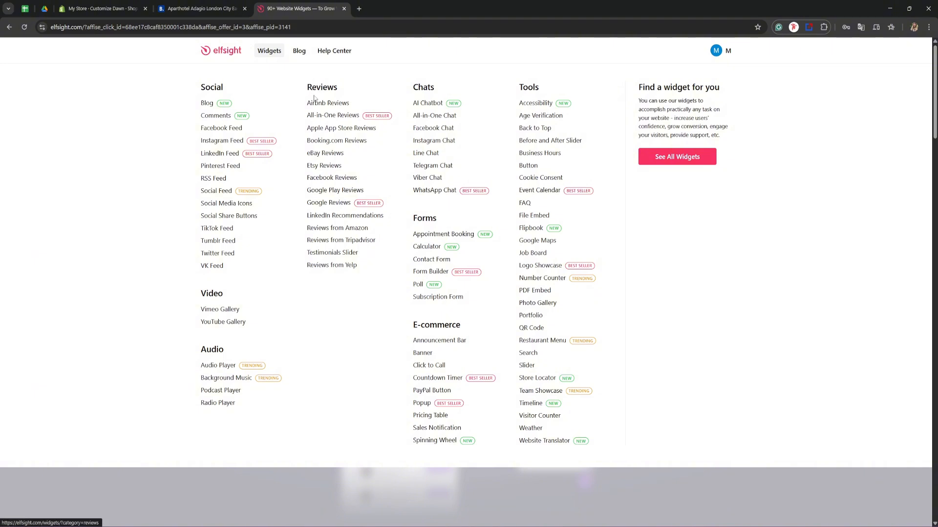
left_click(327, 142)
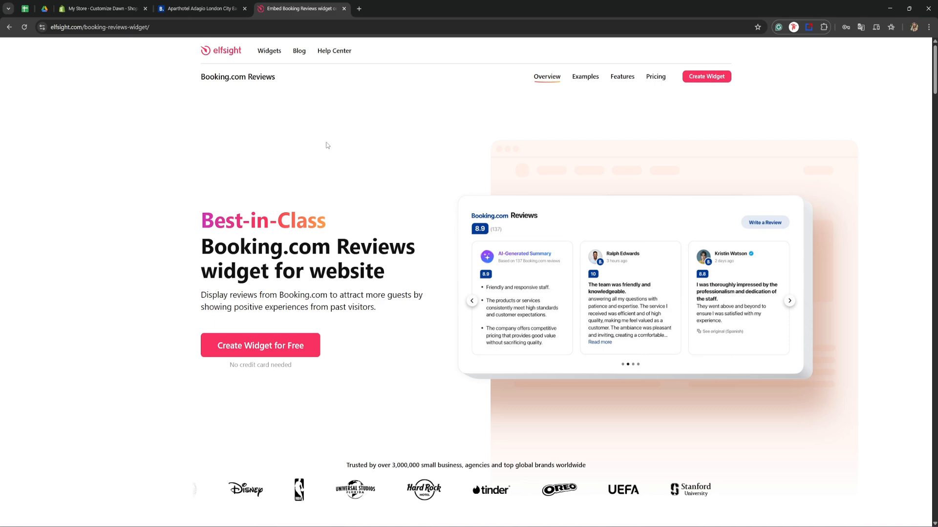
left_click(307, 345)
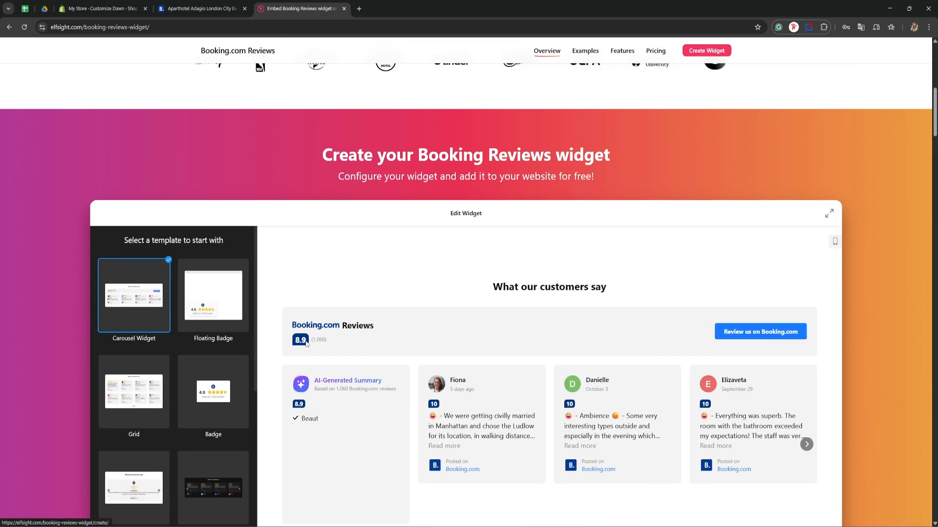
Preview the Floating Badge and Grid templates for the Booking.com reviews widget.
scroll(287, 344, "down", 2)
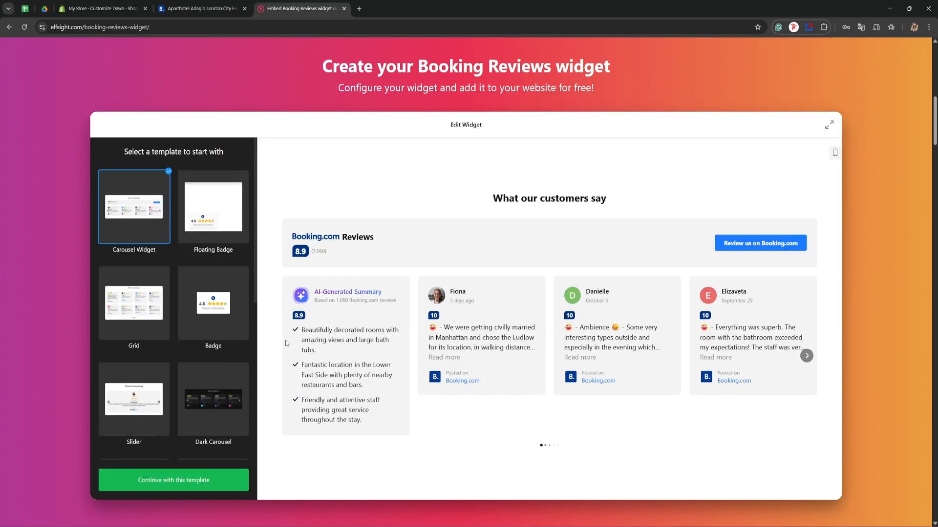
left_click(216, 218)
left_click(142, 311)
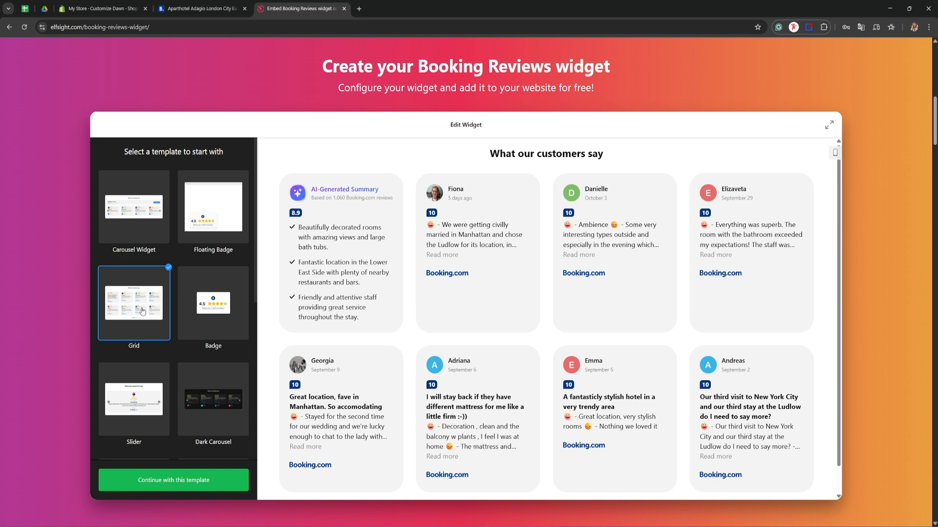
Choose the Masonry template and continue with it to the widget's settings.
scroll(142, 311, "down", 3)
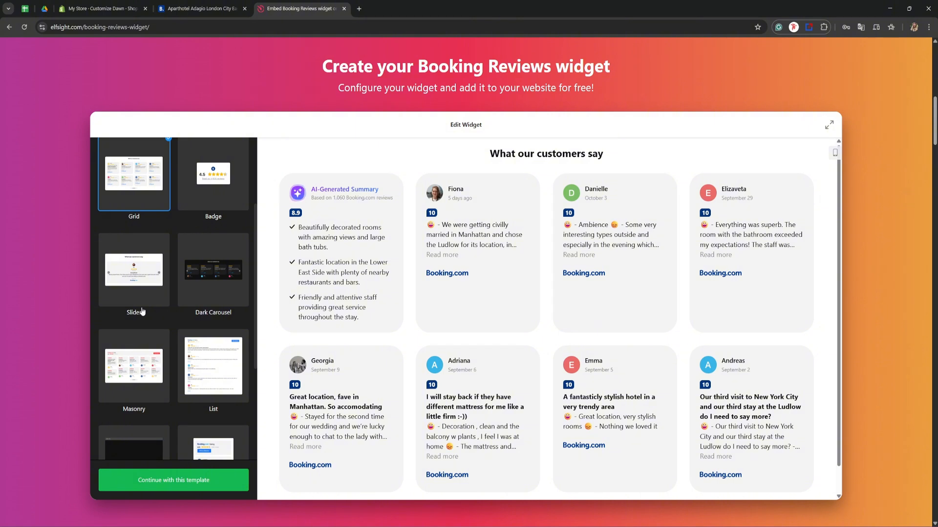
left_click(137, 363)
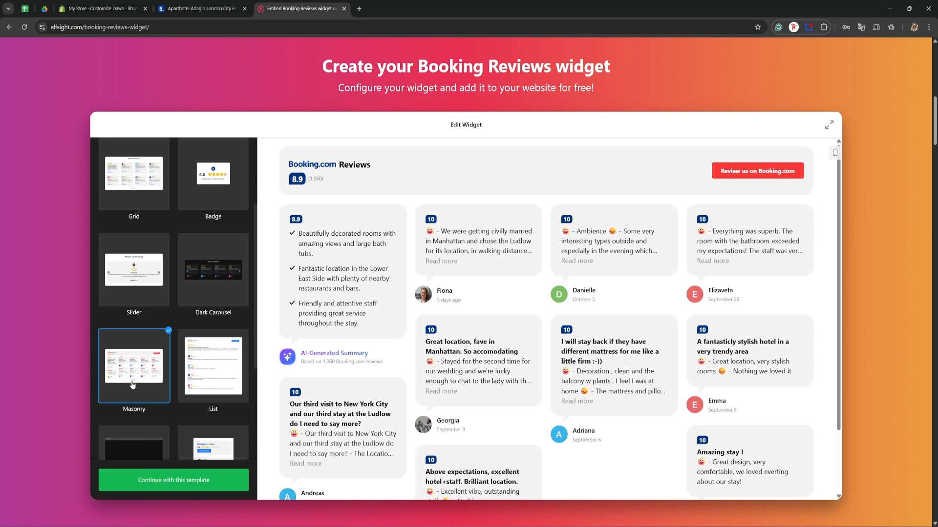
left_click(178, 481)
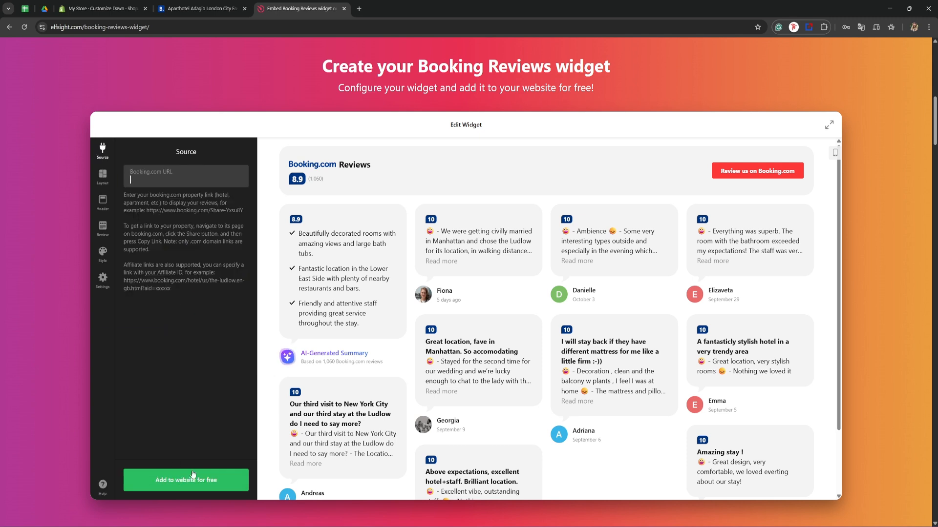
Switch to the Booking.com page of Aparthotel Adagio London City East and copy the property's share link.
left_click(202, 8)
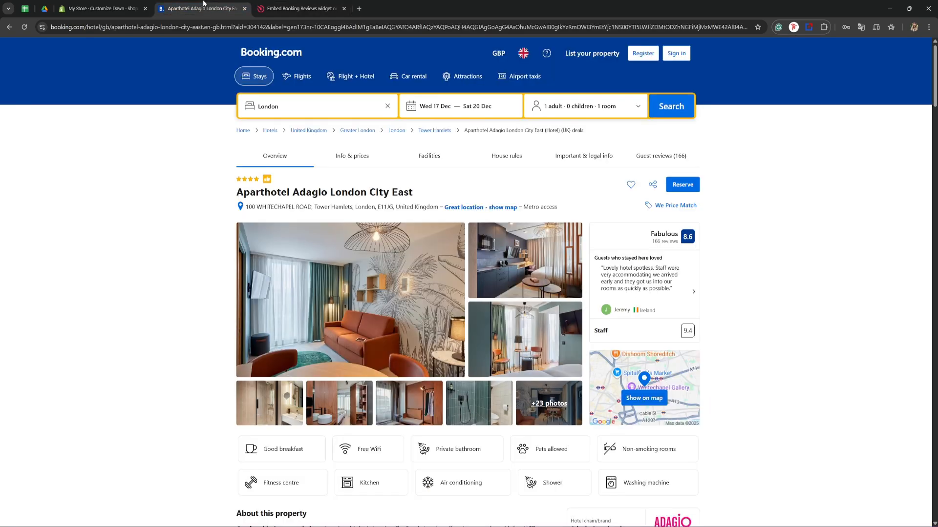
left_click(652, 184)
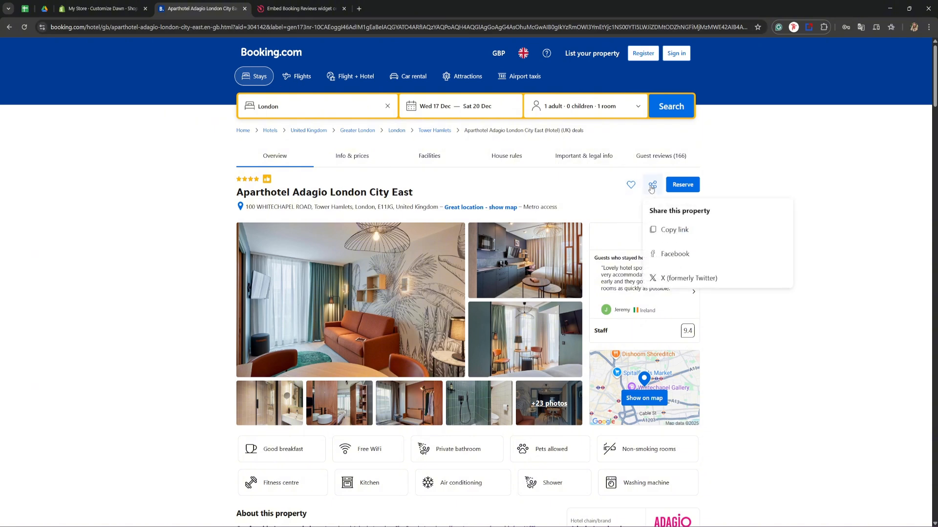
left_click(658, 235)
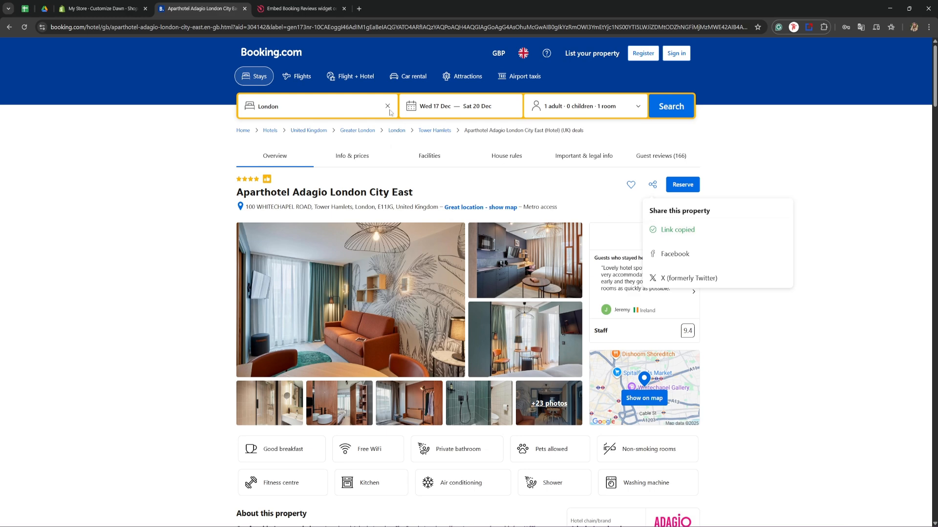
Return to the Elfsight widget editor and paste the copied property link as the Booking.com URL source.
left_click(298, 8)
left_click(161, 176)
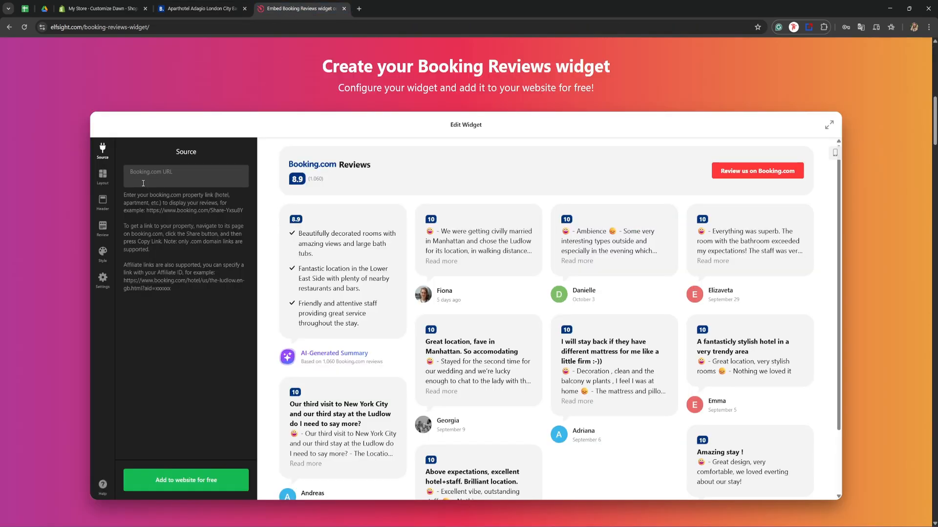
right_click(143, 183)
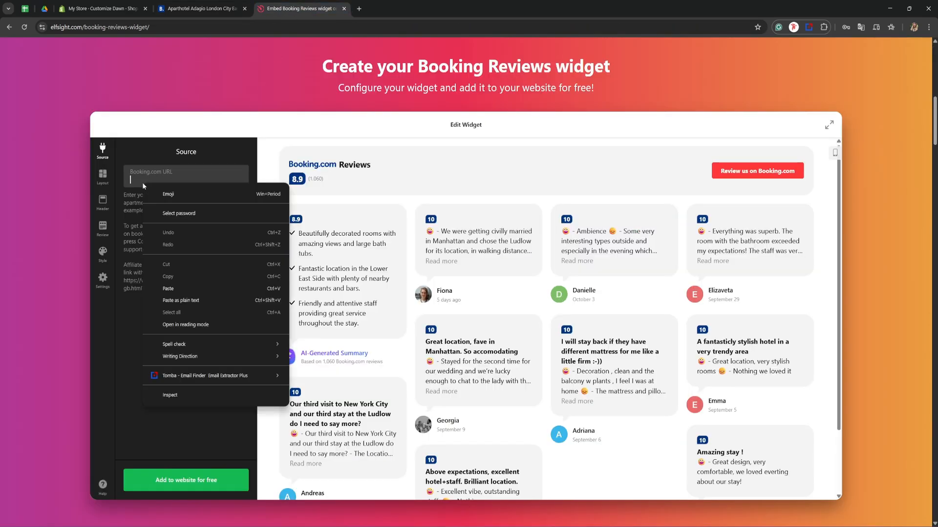
left_click(180, 288)
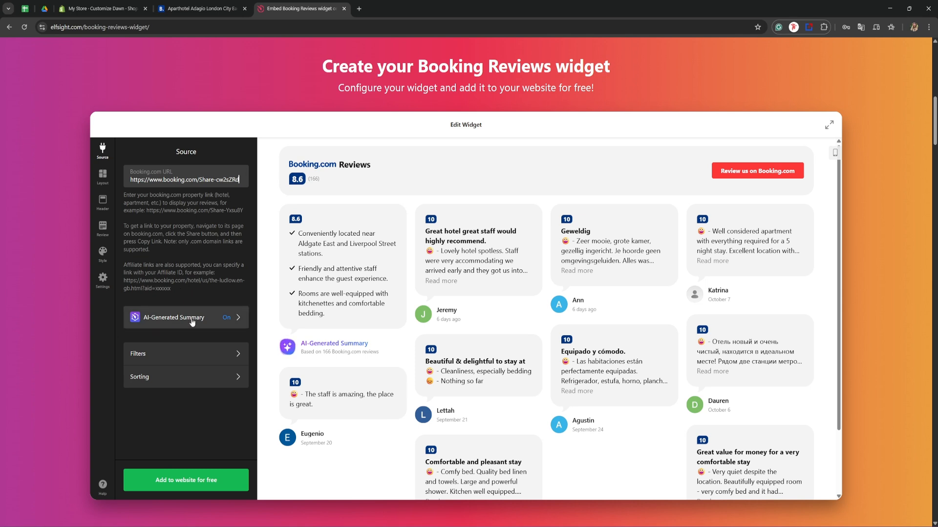
Turn off the AI-Generated Summary and return to the source settings.
left_click(222, 322)
left_click(235, 178)
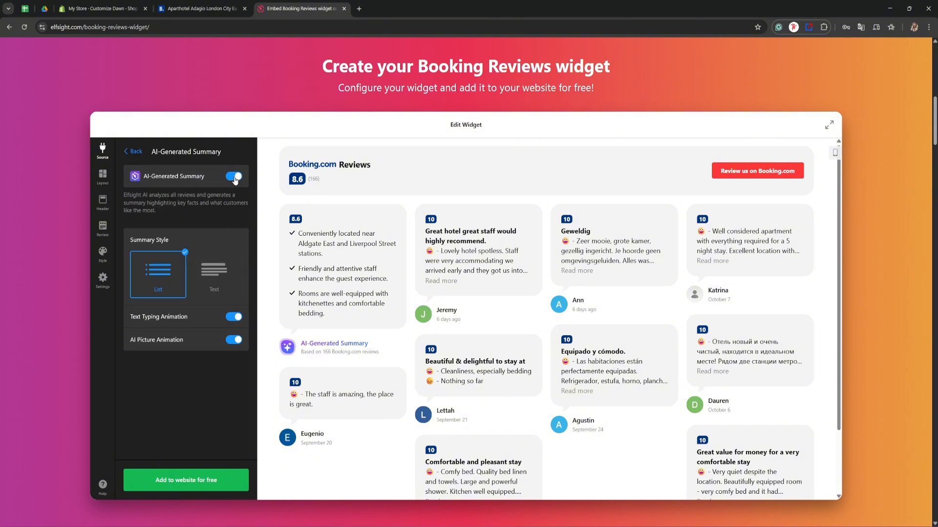
left_click(134, 152)
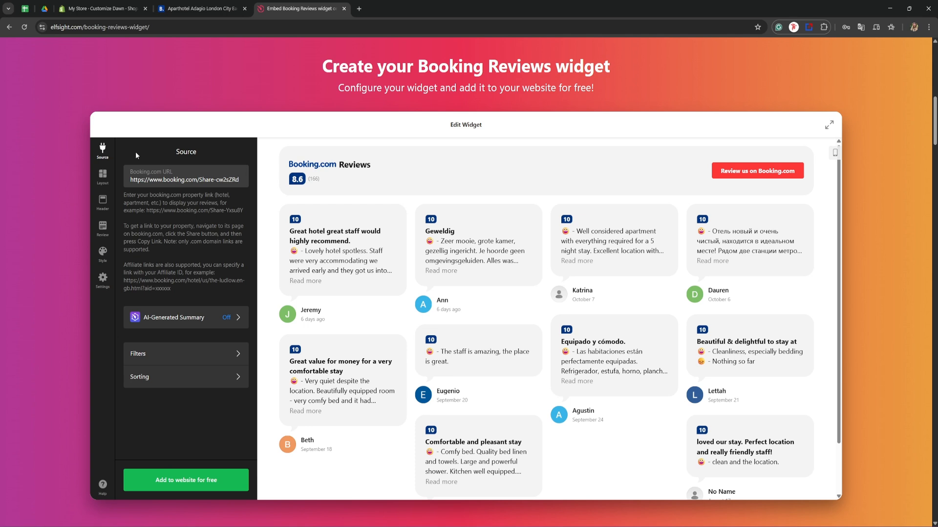
Check the minimum rating options in the review filters and add a blank exclude-reviews filter.
left_click(166, 356)
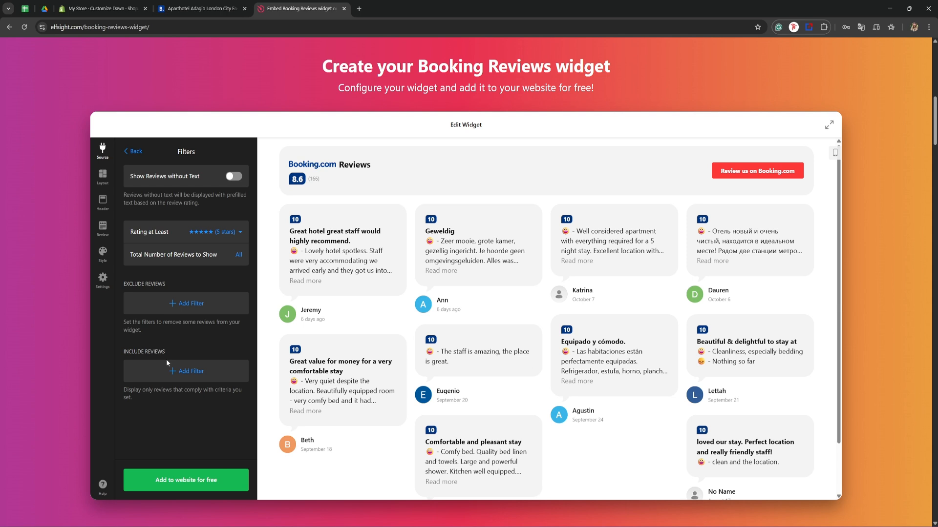
left_click(225, 233)
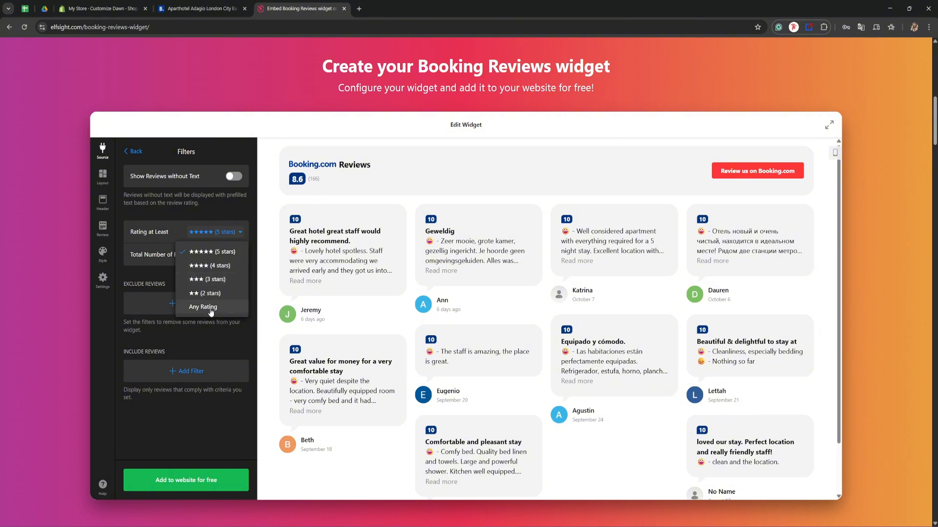
left_click(213, 332)
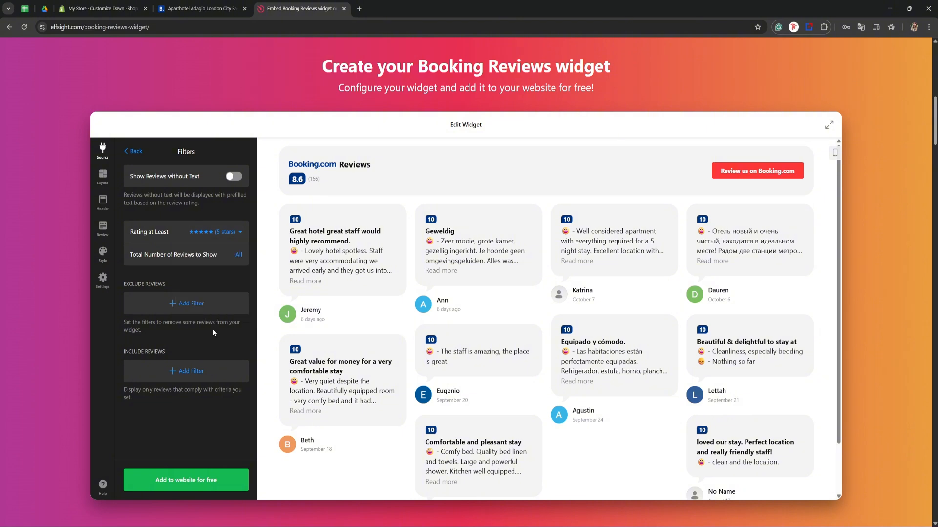
left_click(188, 303)
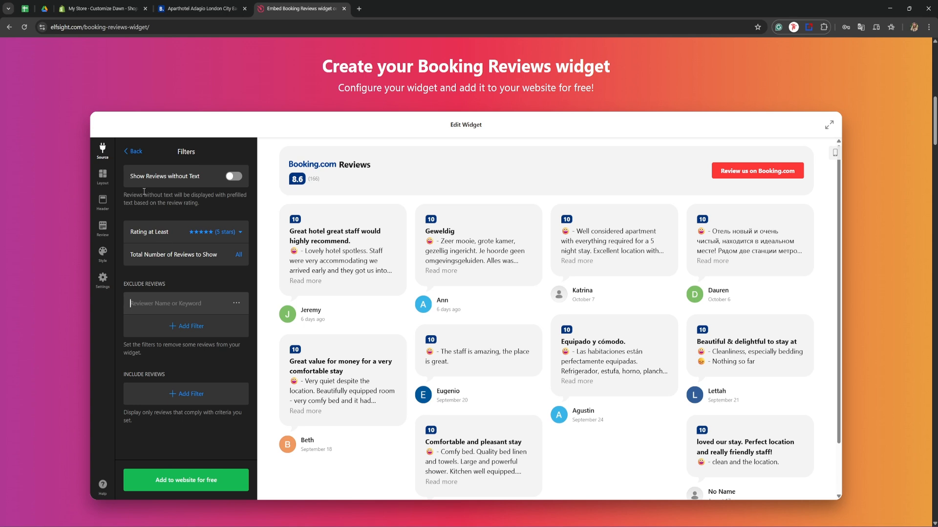
left_click(136, 152)
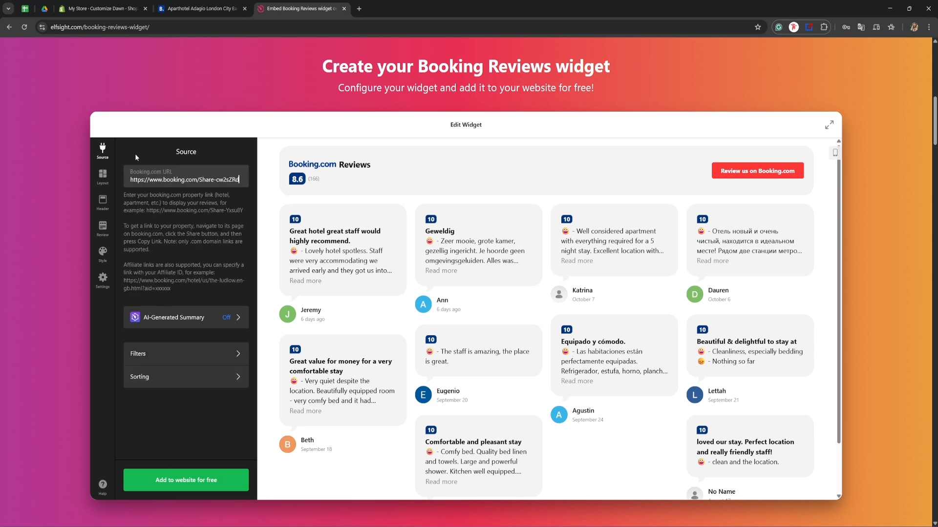
Examine the available widget layouts and the layout customization options such as width, columns and items per page.
left_click(104, 175)
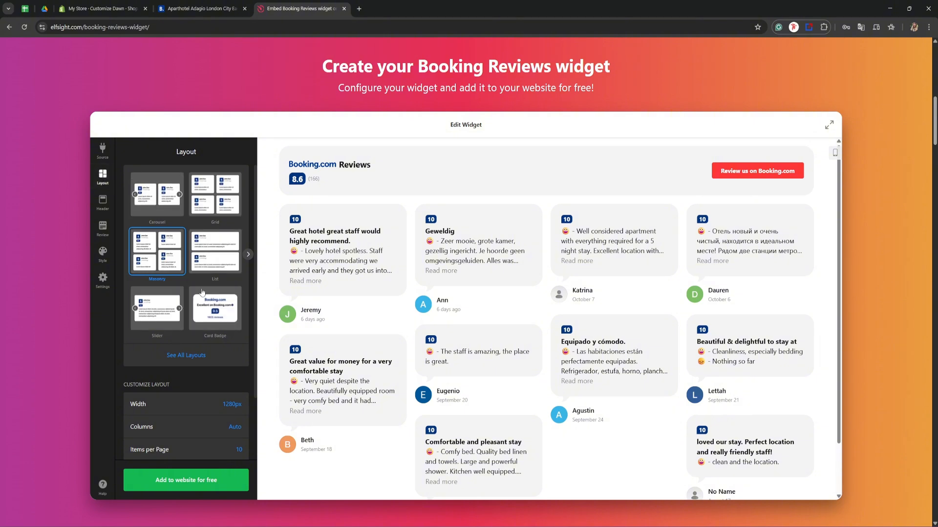
left_click(248, 255)
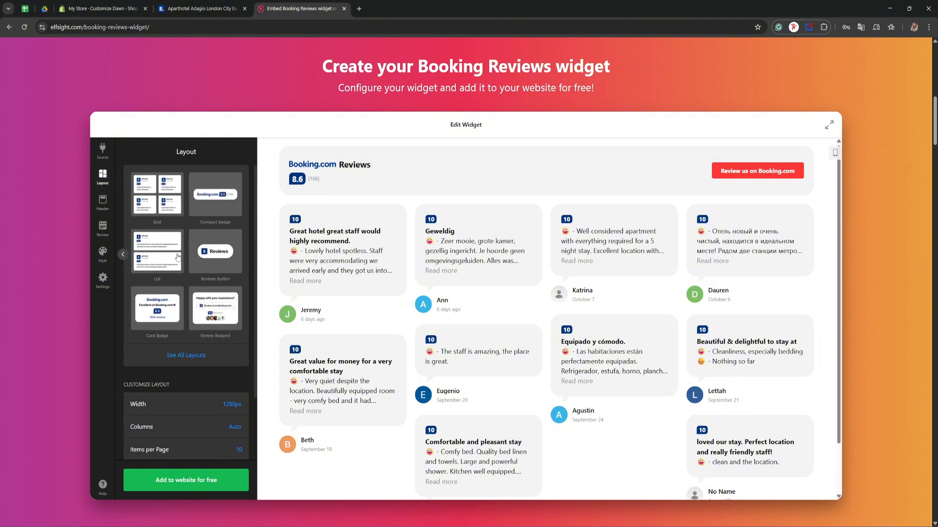
left_click(123, 254)
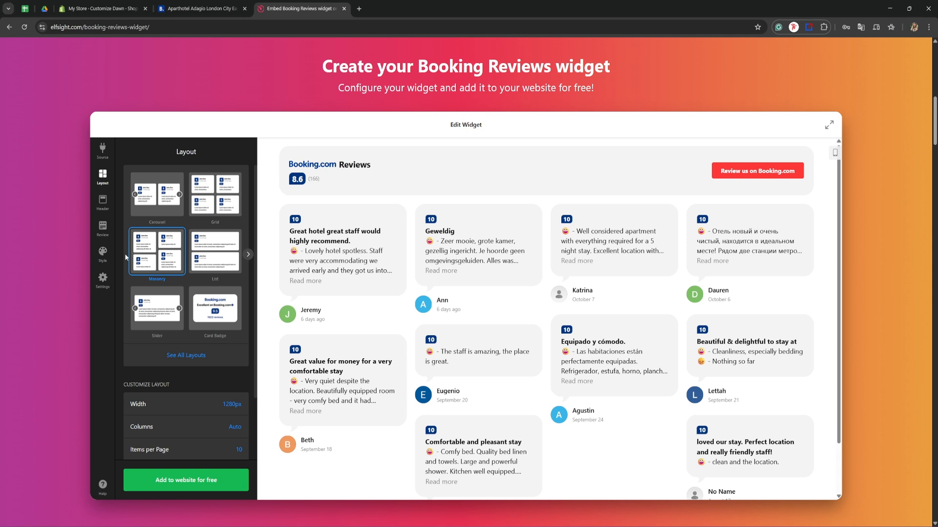
scroll(155, 324, "down", 2)
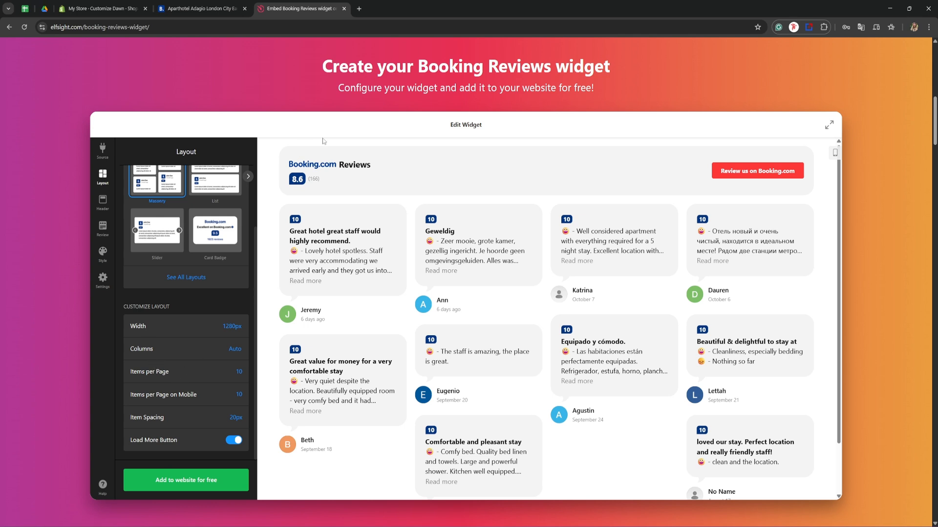
Hide the number of reviews in the widget header and turn on the widget title.
left_click(101, 205)
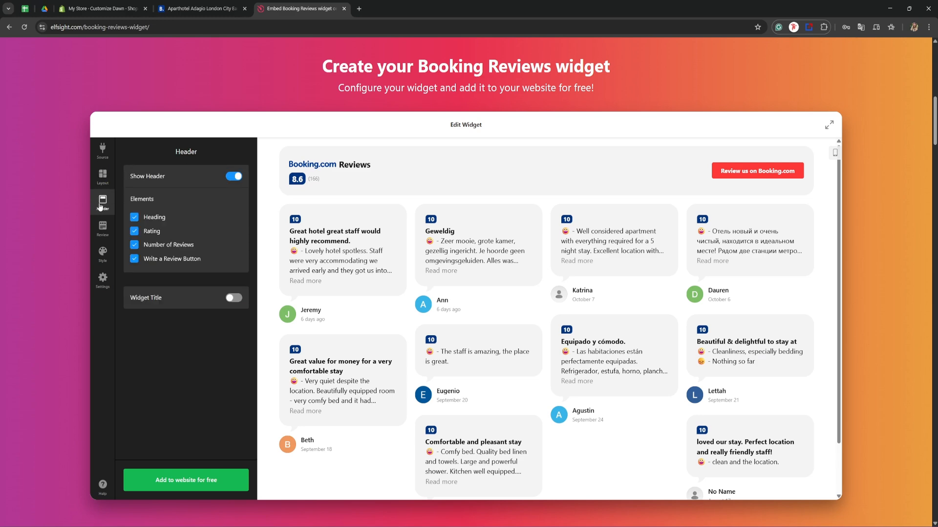
left_click(233, 177)
left_click(233, 176)
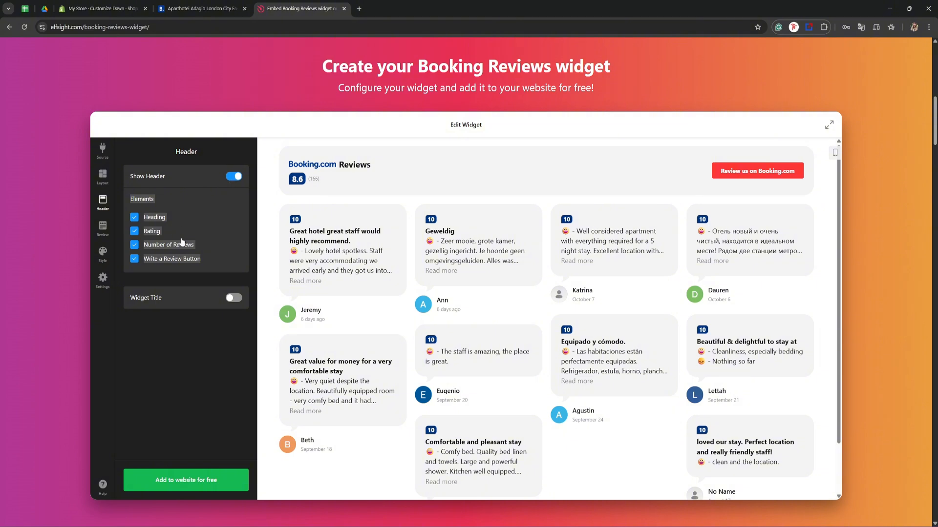
left_click(136, 249)
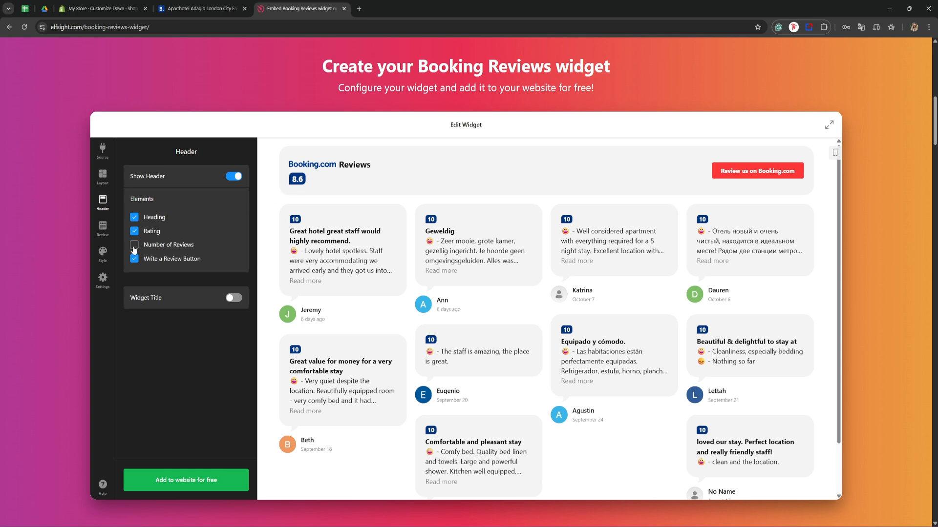
double_click(134, 249)
left_click(230, 298)
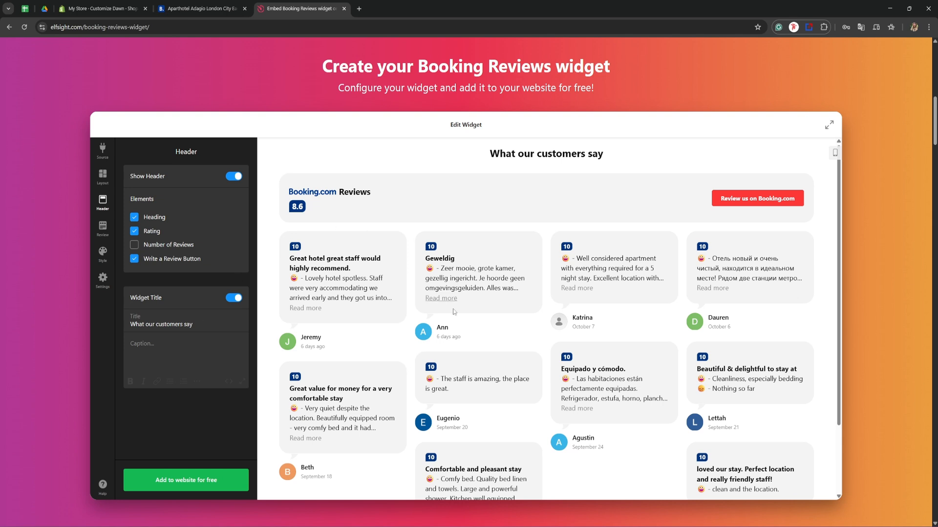
Browse the available review styles for the review cards.
left_click(100, 227)
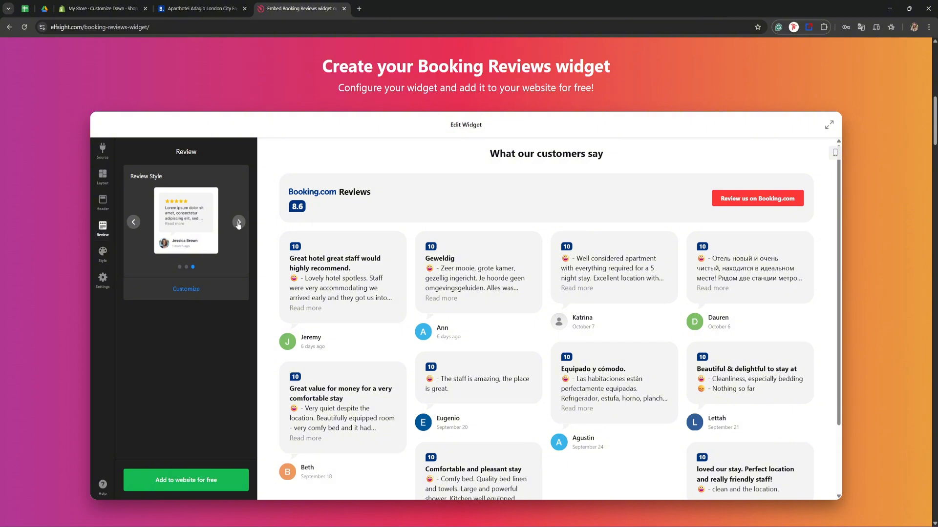
left_click(239, 224)
left_click(238, 224)
left_click(239, 223)
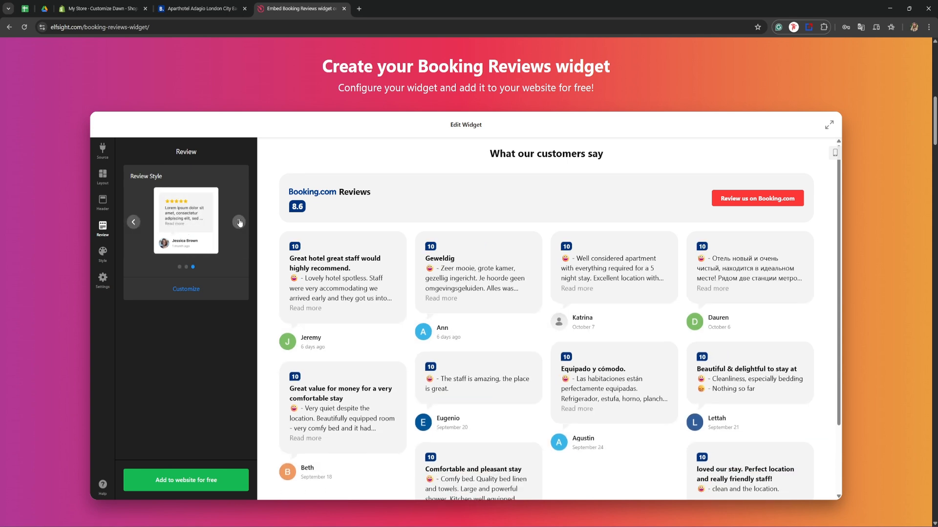
Try the Dark color scheme in the style settings and return to Light.
left_click(103, 254)
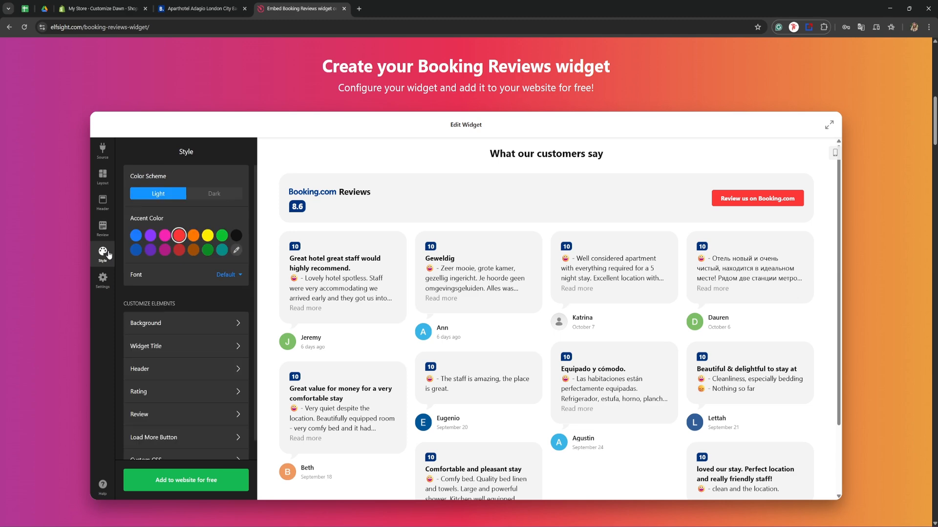
left_click(224, 194)
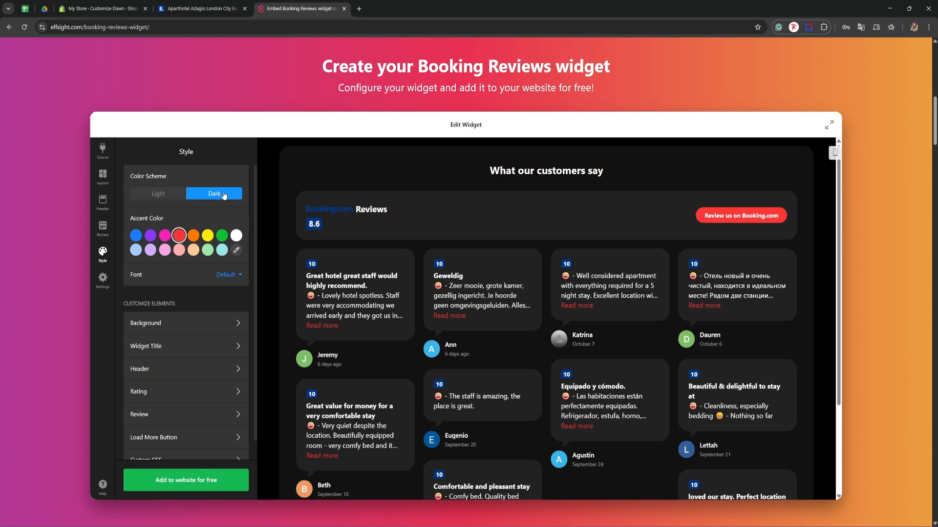
left_click(161, 194)
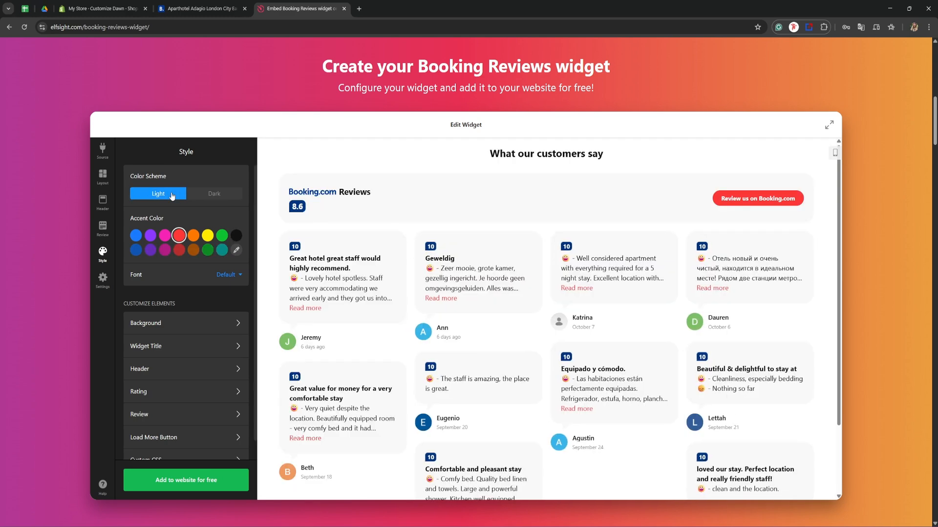
Try several accent colors, set the widget's accent to dark blue, and check the font options.
left_click_drag(130, 216, 169, 220)
left_click(136, 236)
left_click(165, 235)
left_click(191, 237)
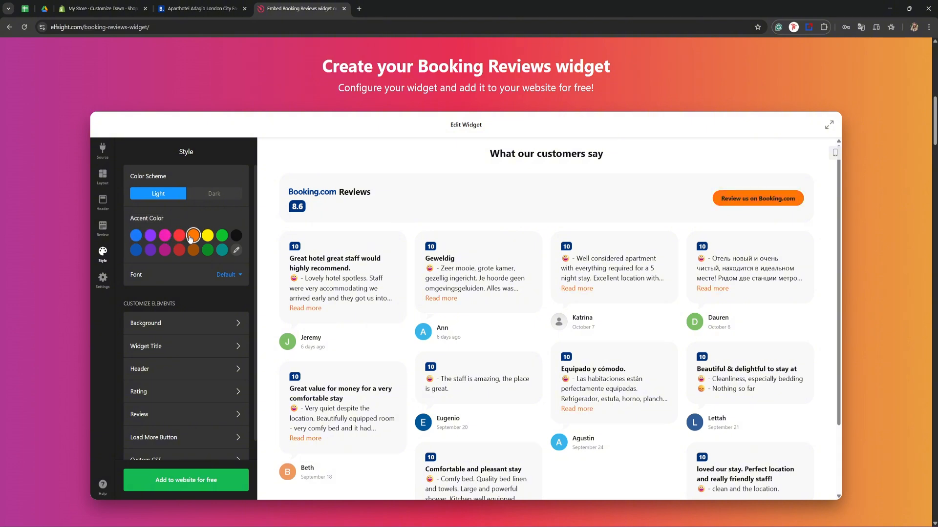
left_click(234, 251)
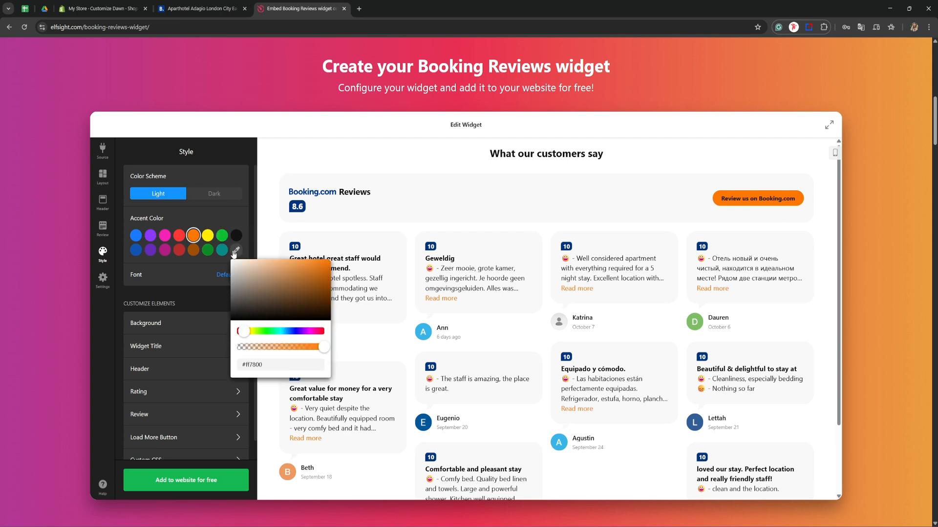
left_click_drag(255, 271, 285, 267)
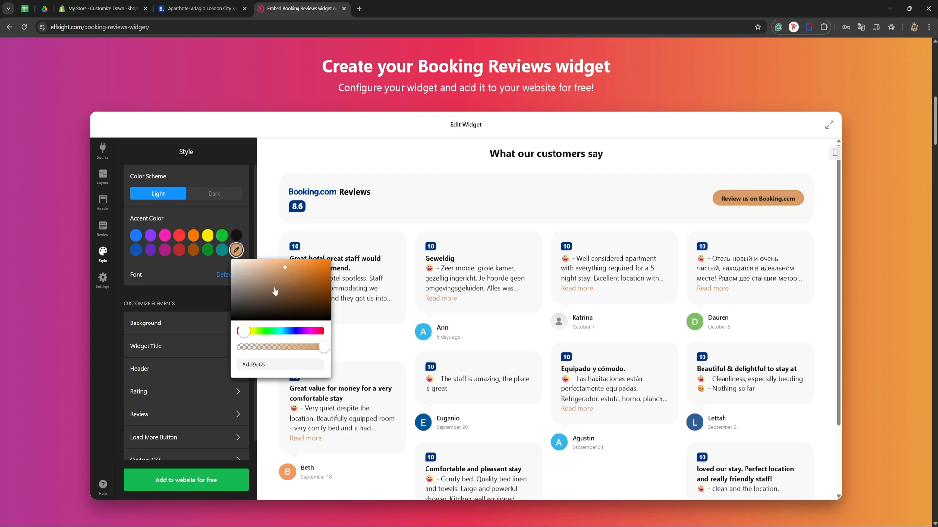
left_click(139, 251)
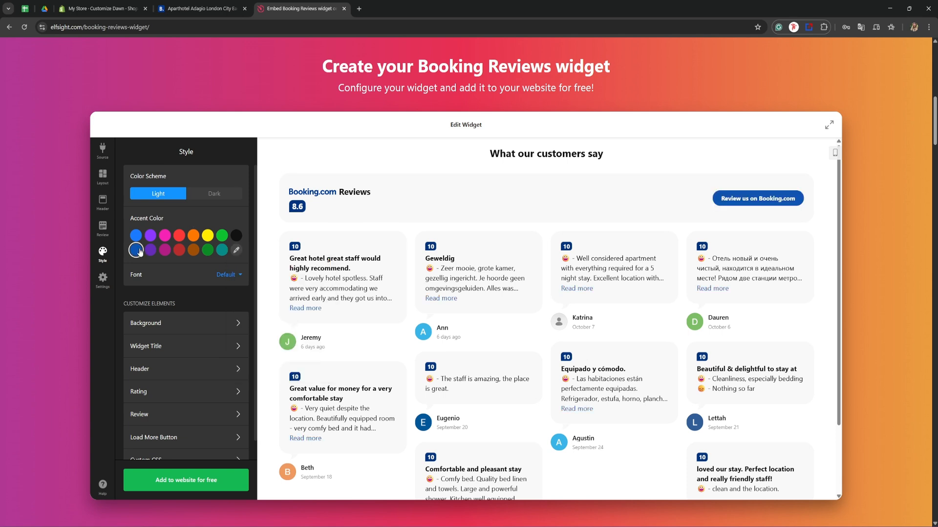
left_click(229, 276)
left_click(118, 268)
Try several widget background colors, including red, set the background to white, and return to the style settings.
scroll(118, 269, "down", 1)
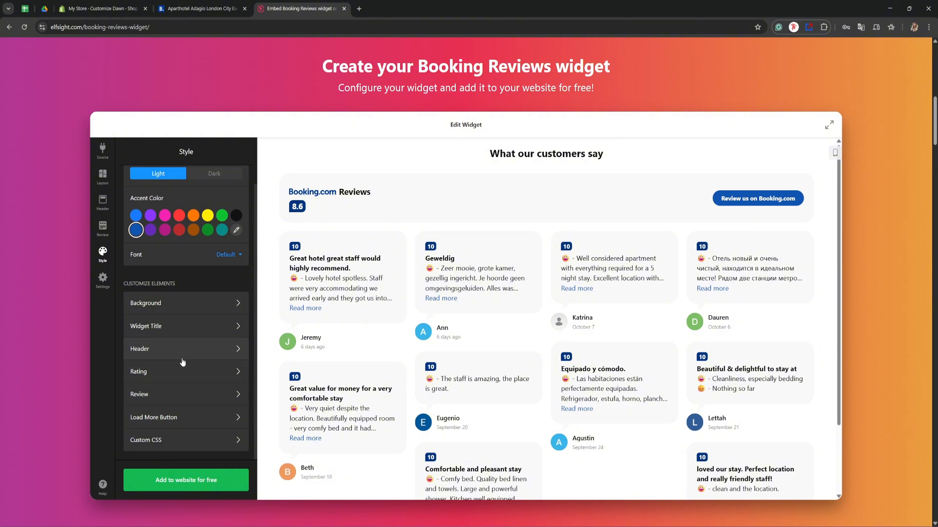
left_click(183, 305)
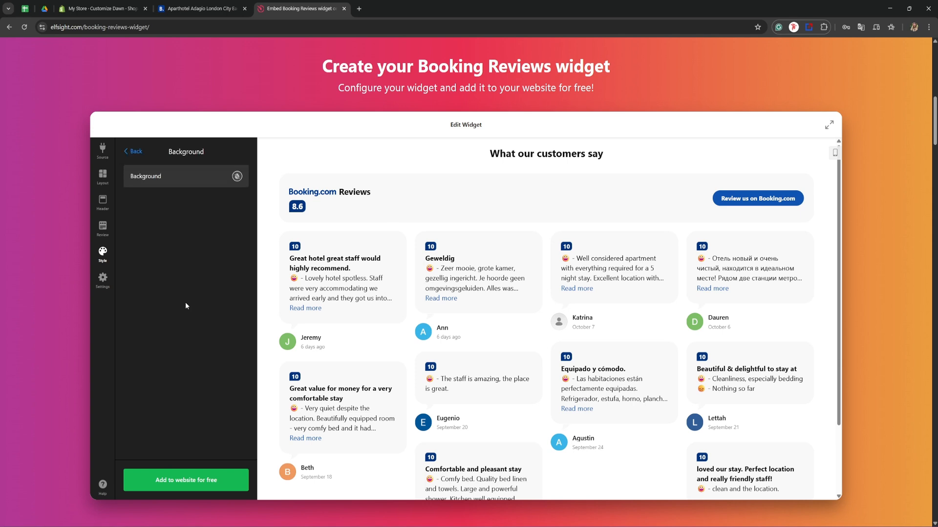
left_click(237, 177)
left_click(208, 262)
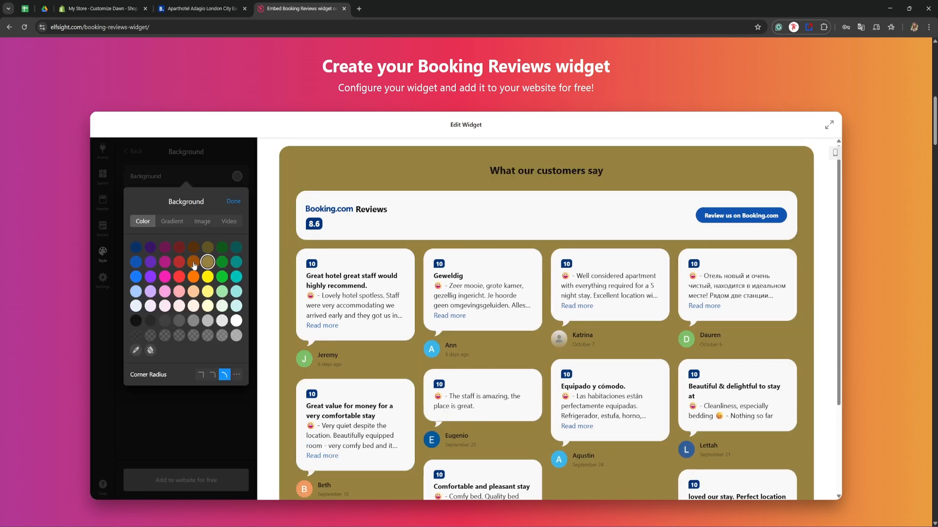
left_click(194, 264)
left_click(181, 262)
left_click(179, 277)
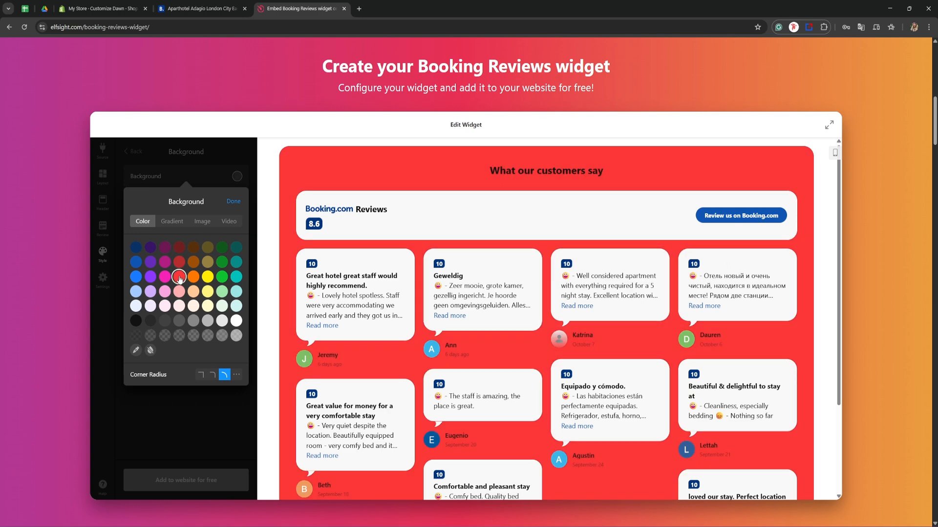
left_click(233, 202)
left_click(237, 176)
left_click(236, 320)
left_click(149, 164)
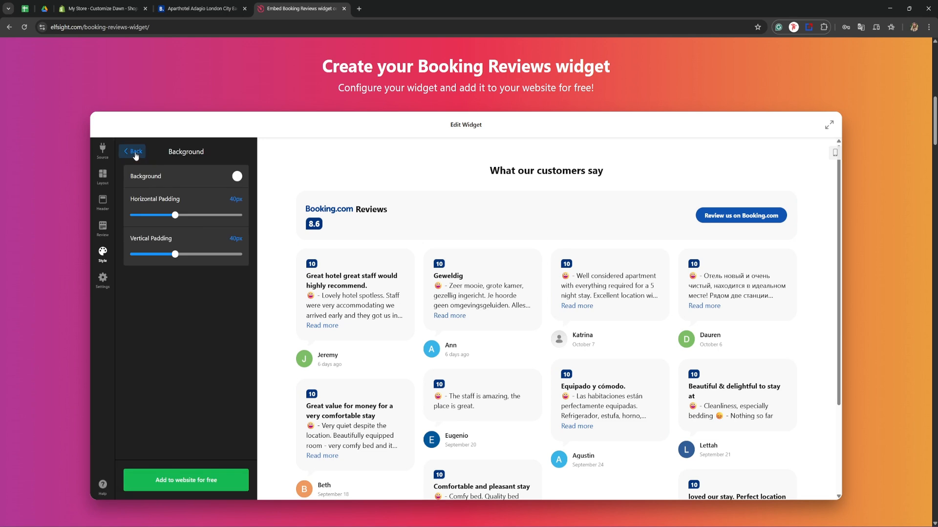
left_click(135, 155)
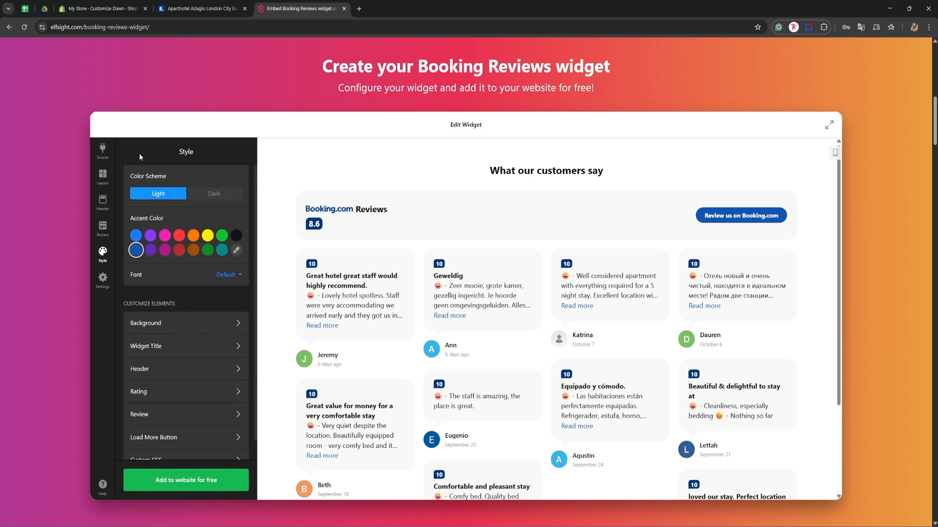
Check the widget's general settings, add it to the website and publish it with the Free plan.
left_click(104, 277)
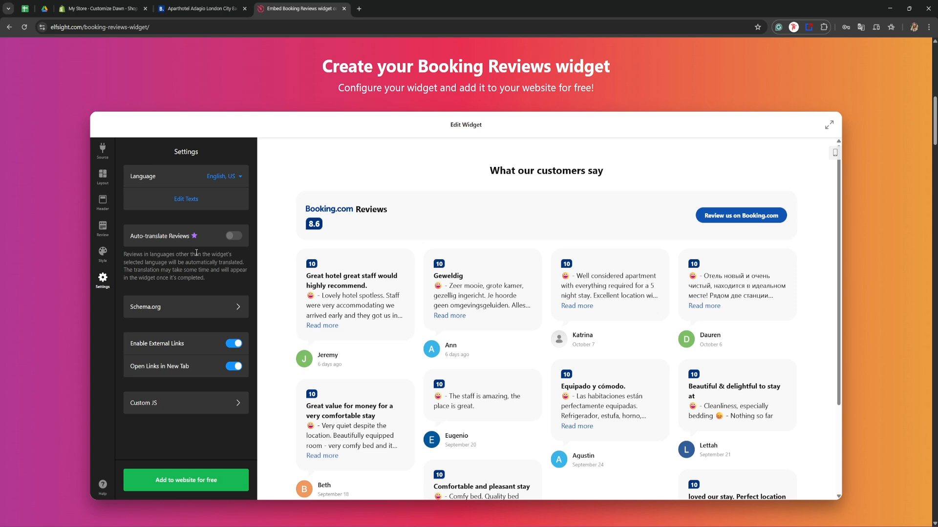
left_click(181, 480)
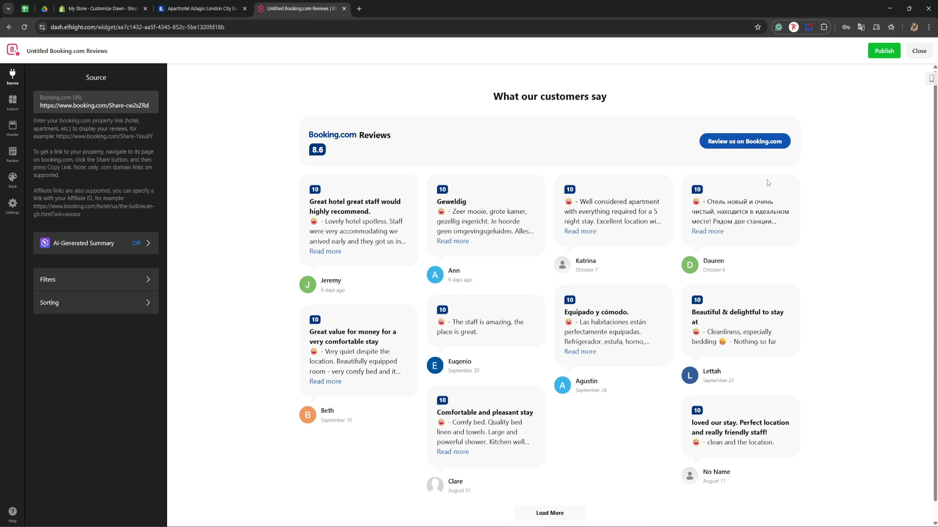
left_click(878, 51)
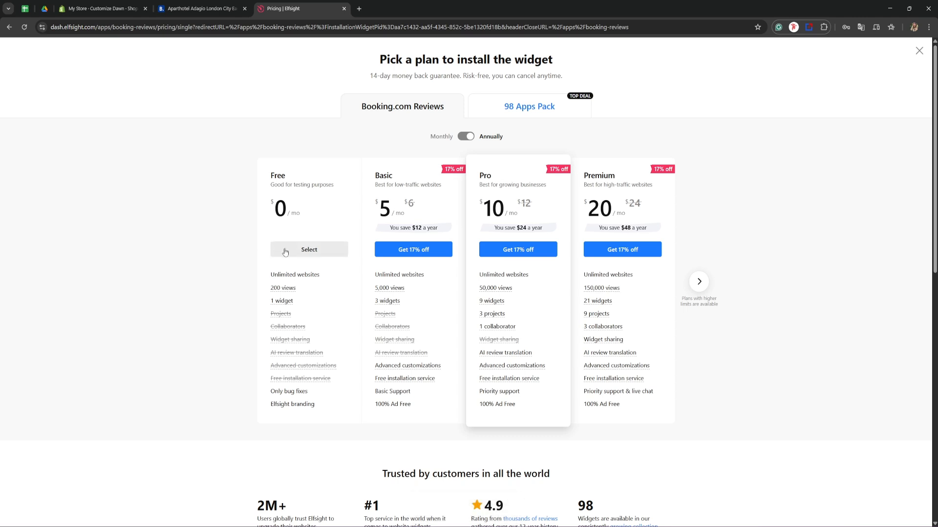
left_click(315, 250)
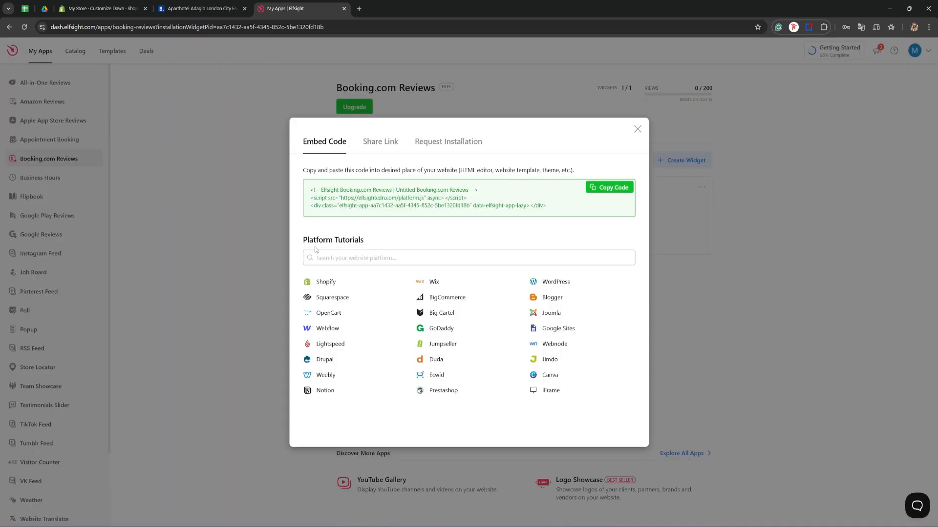
Copy the widget's embed code and switch to the Shopify theme editor, checking the list of store pages.
left_click(591, 189)
left_click(103, 9)
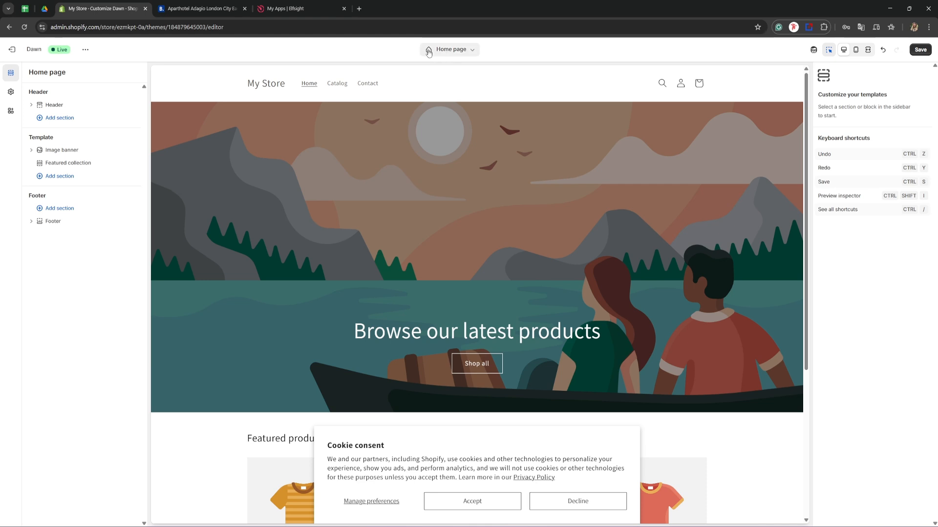
left_click(446, 51)
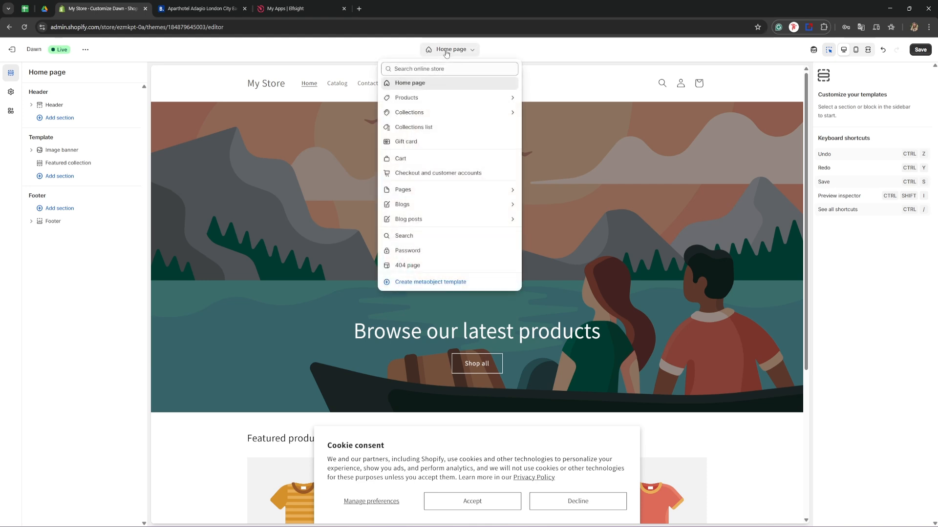
left_click(388, 53)
Add a Custom Liquid section to the home page template below the Featured collection.
scroll(324, 168, "down", 1)
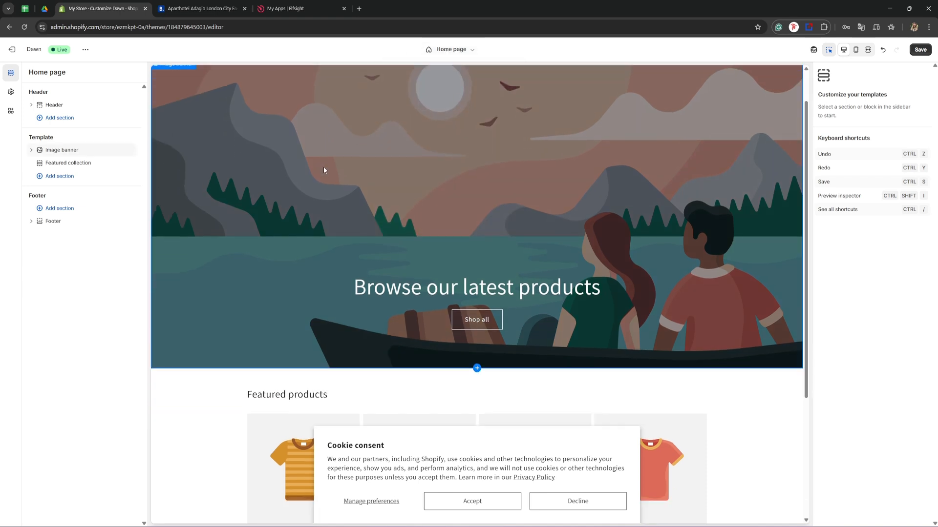
scroll(324, 170, "down", 3)
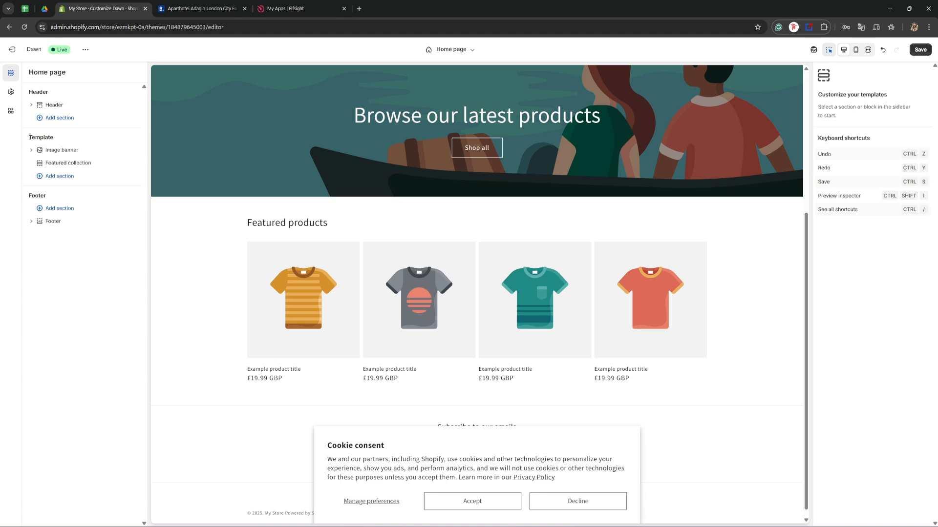
left_click(55, 176)
scroll(190, 250, "down", 3)
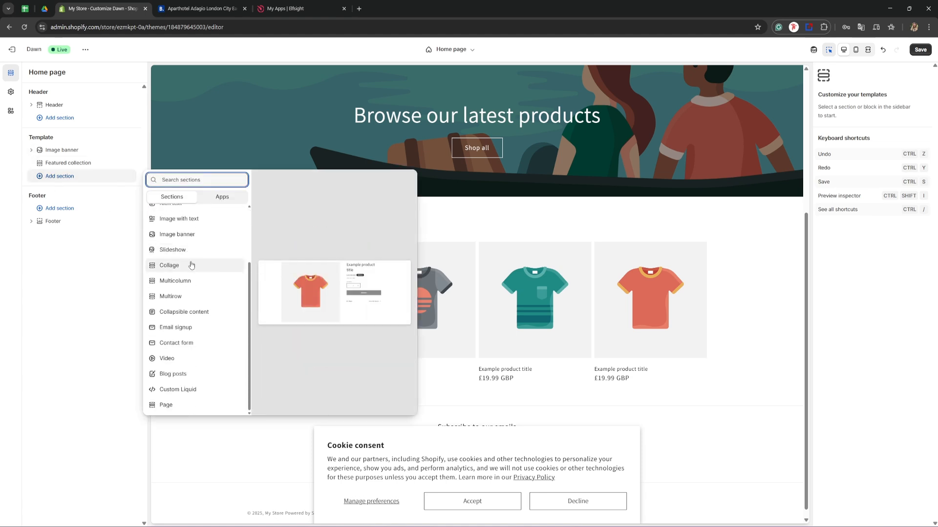
left_click(194, 390)
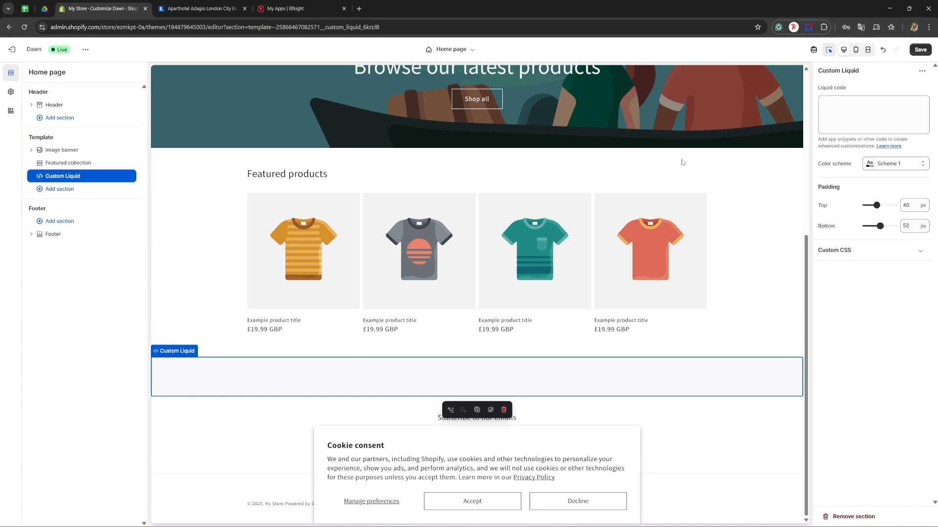
Paste the copied embed code as the Custom Liquid section's code and review the widget in the page preview.
left_click(826, 106)
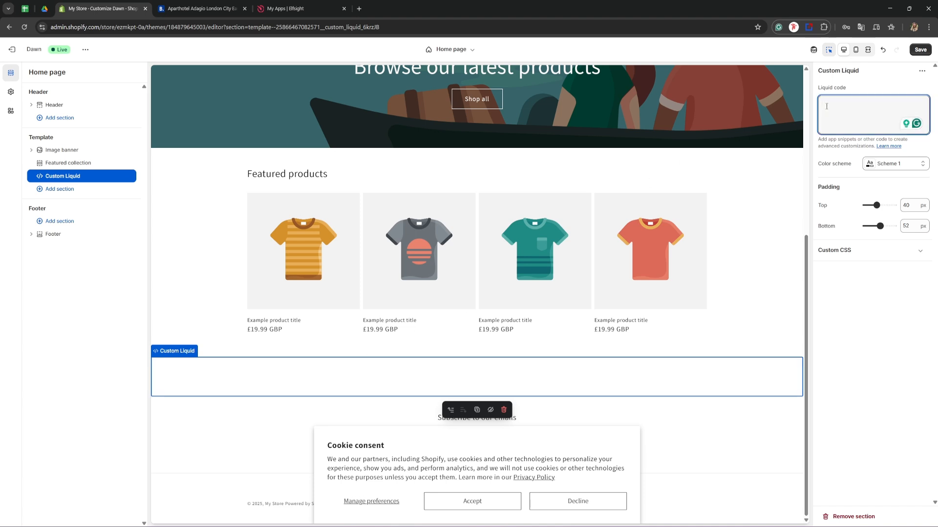
right_click(826, 106)
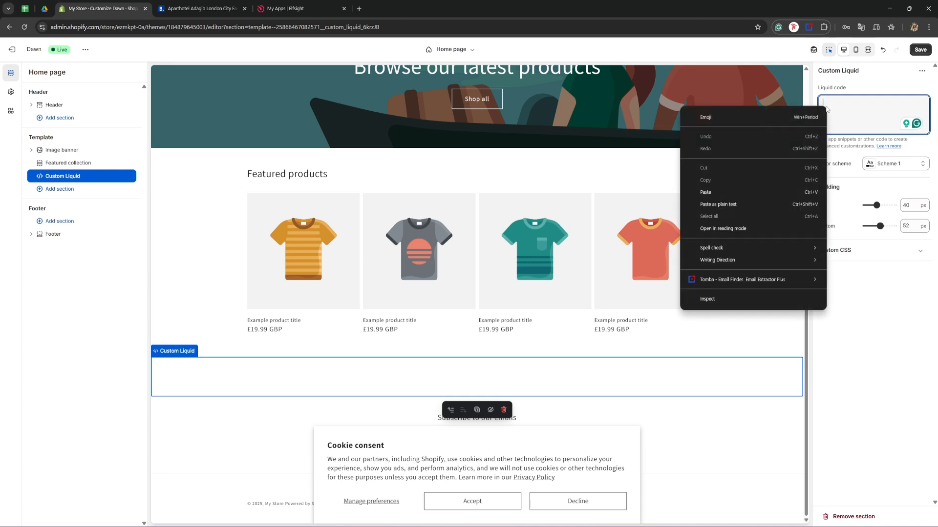
left_click(767, 187)
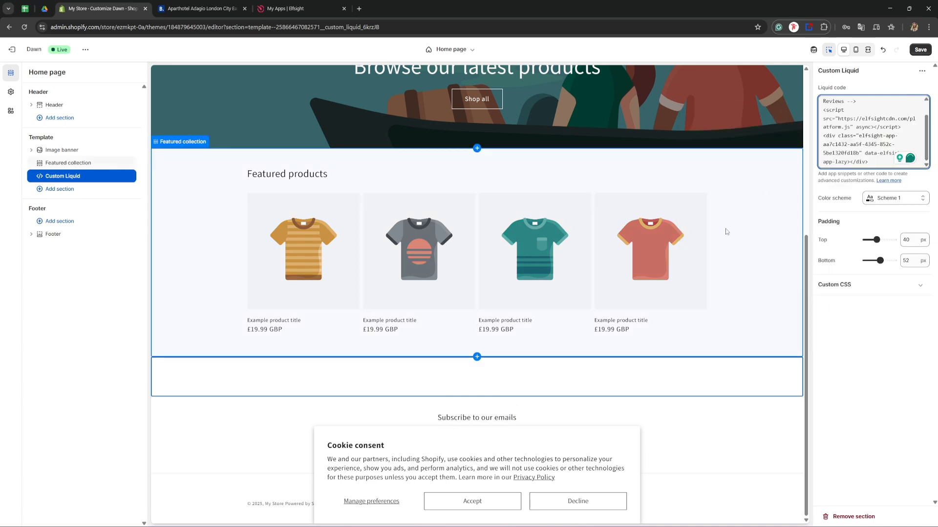
left_click(743, 206)
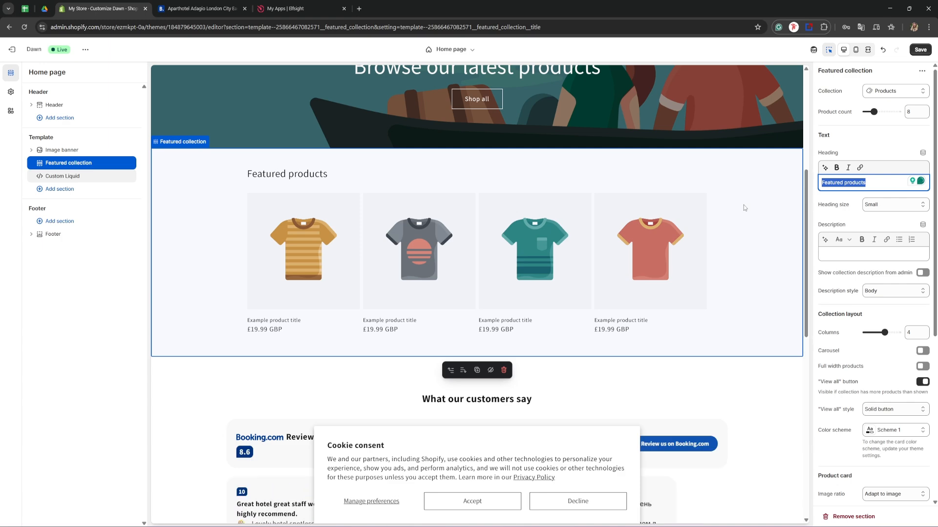
scroll(744, 204, "down", 6)
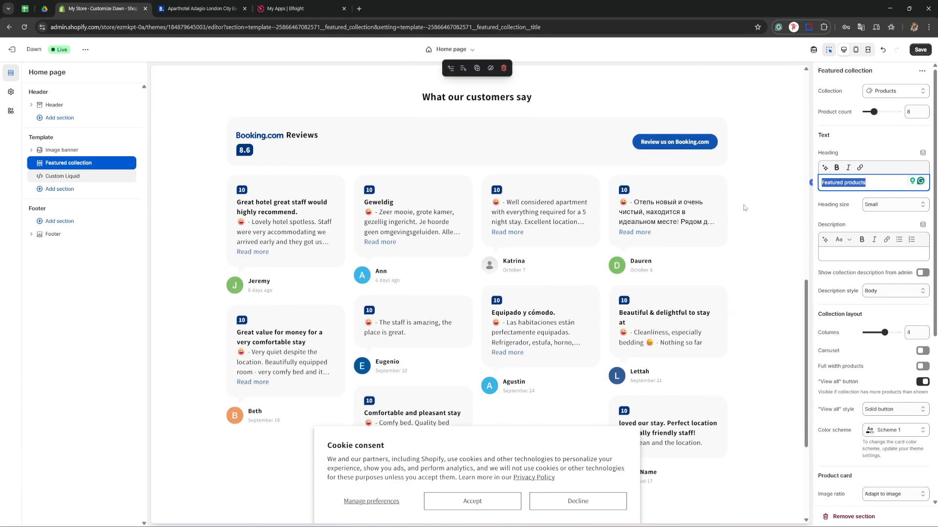